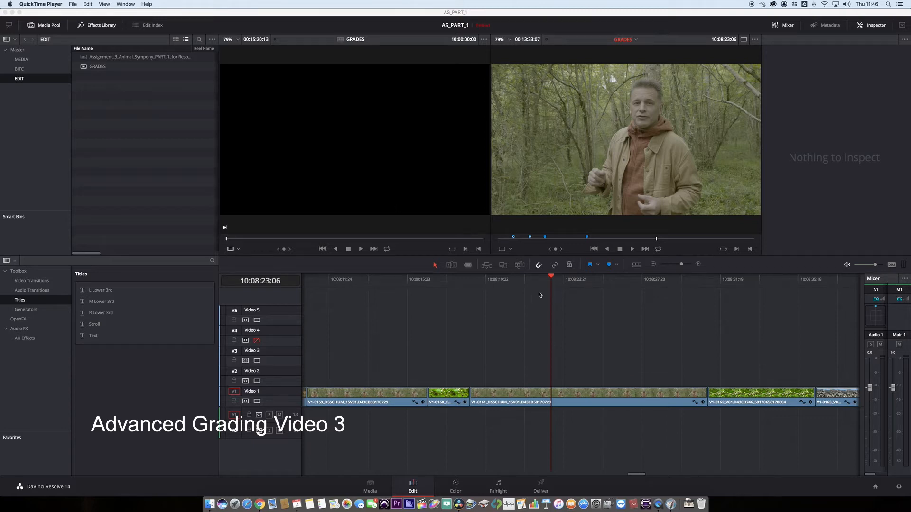
# Step: Park the playhead on the woodland presenter clip V1-0161 at 10:08:24:12 and open it on the Color page
pyautogui.moveTo(535, 283); pyautogui.dragTo(583, 283)
pyautogui.hscroll(2, 586, 288)
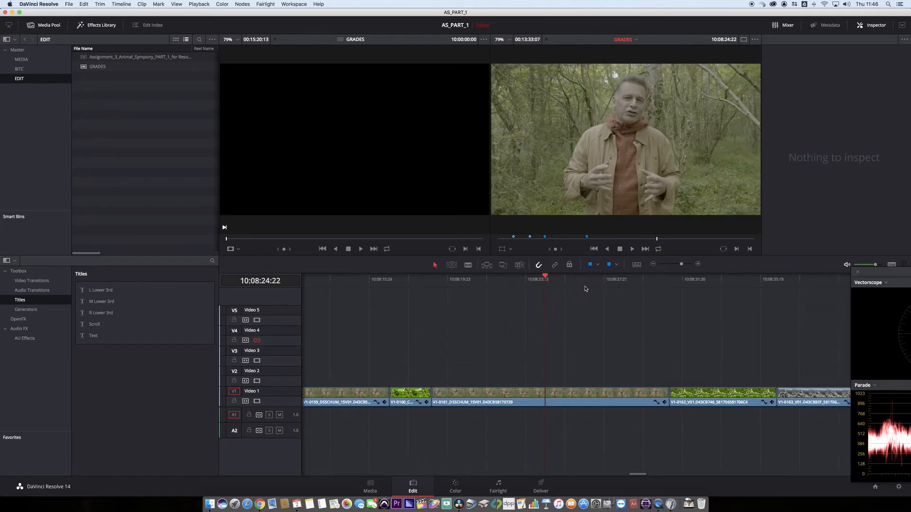
pyautogui.moveTo(543, 283)
pyautogui.mouseDown()
pyautogui.moveTo(482, 284)
pyautogui.moveTo(539, 289)
pyautogui.mouseUp()
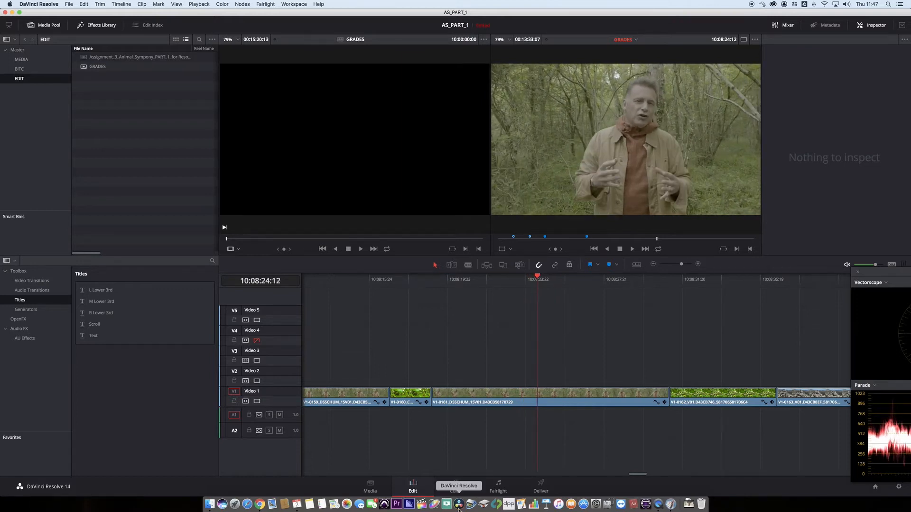
pyautogui.click(455, 487)
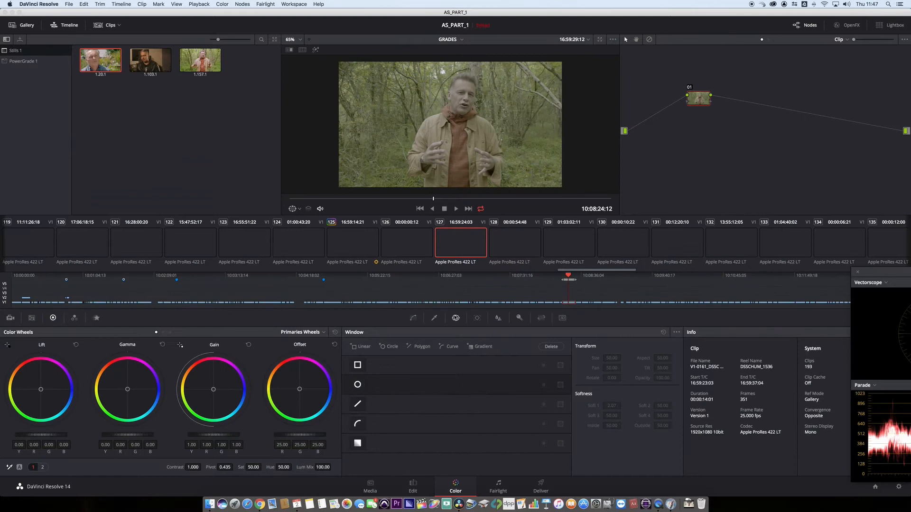
pyautogui.moveTo(698, 98); pyautogui.dragTo(684, 105)
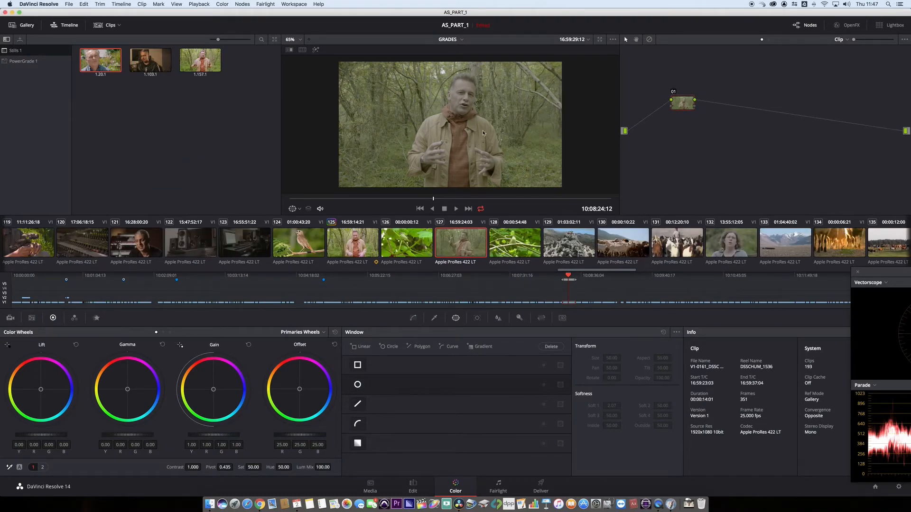
# Step: Reposition the Scopes window so the vectorscope and parade are fully readable, and check the parade's display settings
pyautogui.click(878, 275)
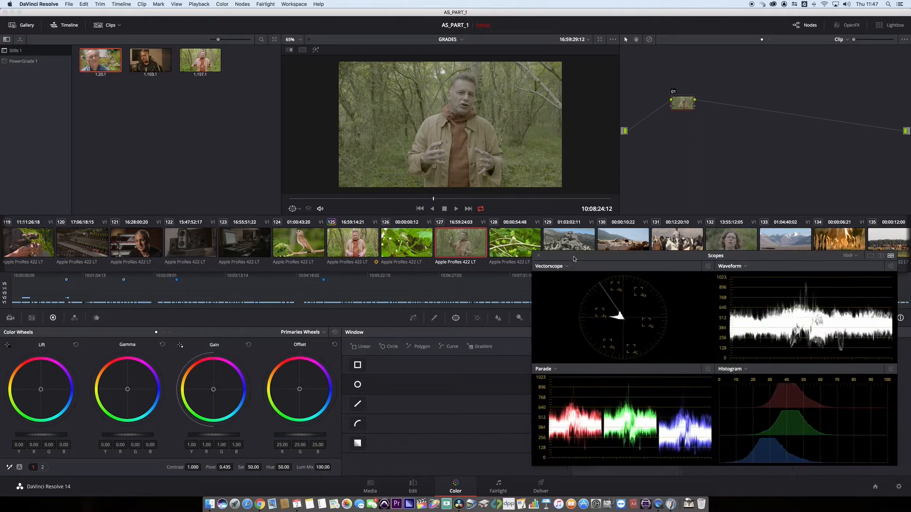
pyautogui.moveTo(573, 258); pyautogui.dragTo(586, 255)
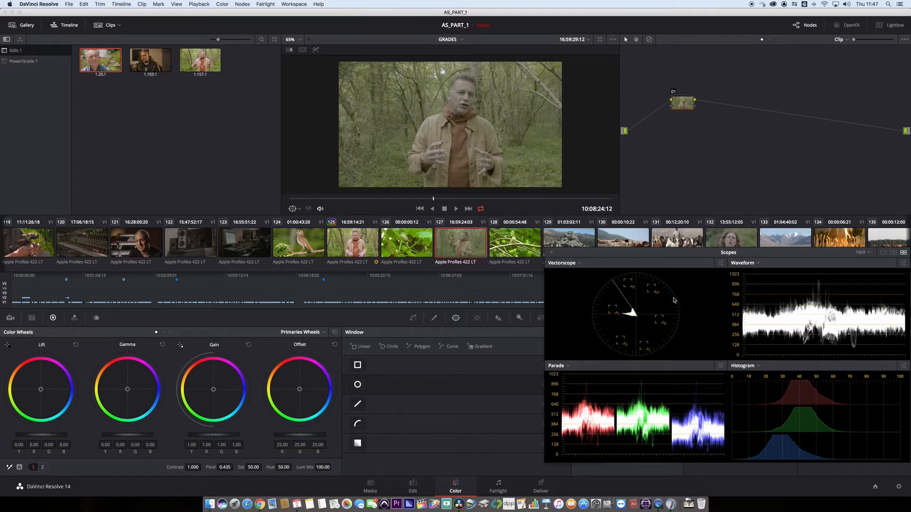
pyautogui.moveTo(659, 256); pyautogui.dragTo(691, 246)
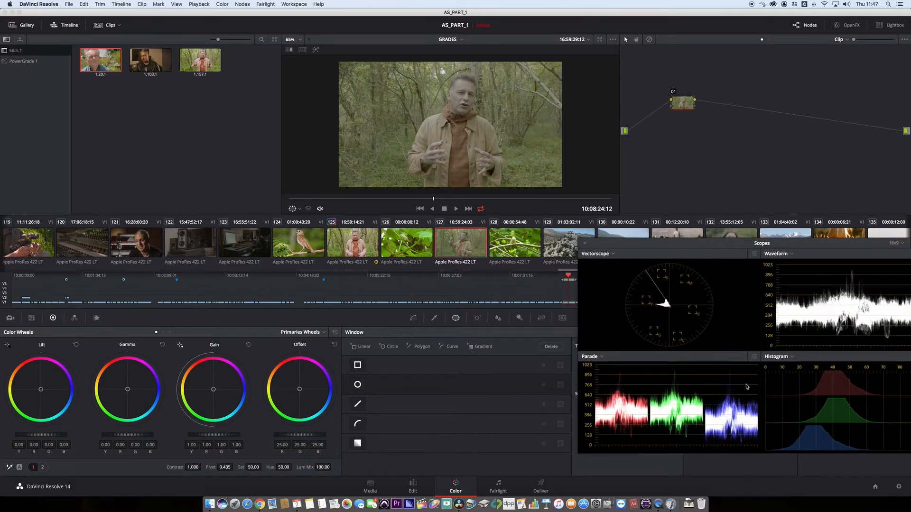
pyautogui.click(754, 356)
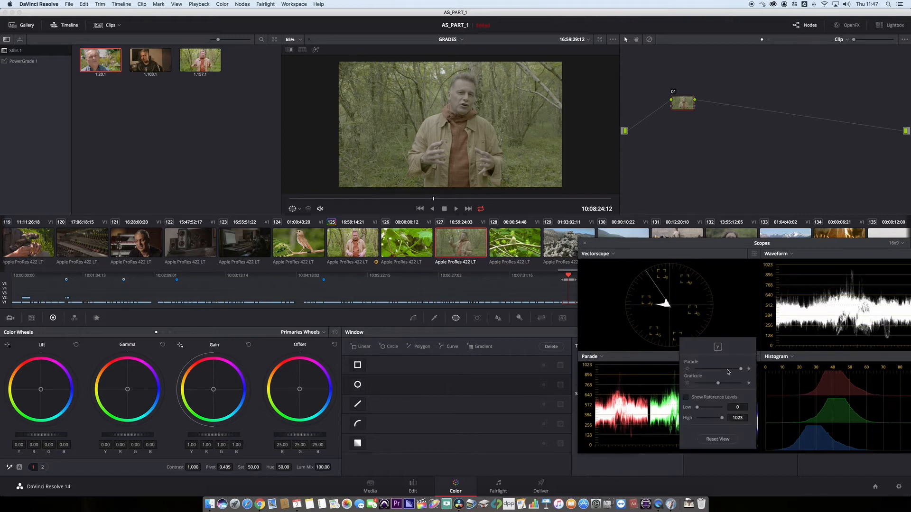
pyautogui.click(756, 328)
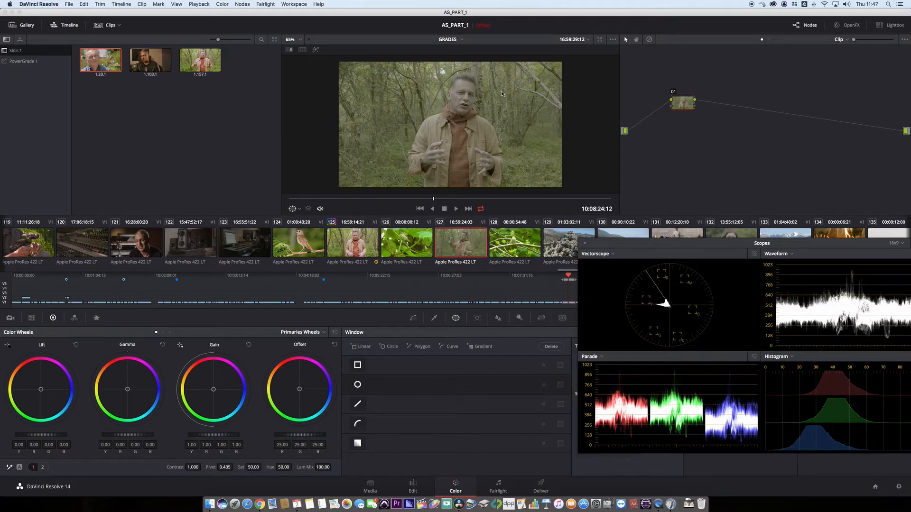
# Step: Brighten the clip by pulling the custom curve's white point horizontally inward to about five sixths of the graph's width
pyautogui.scroll(5, 494, 114)
pyautogui.scroll(-7, 494, 113)
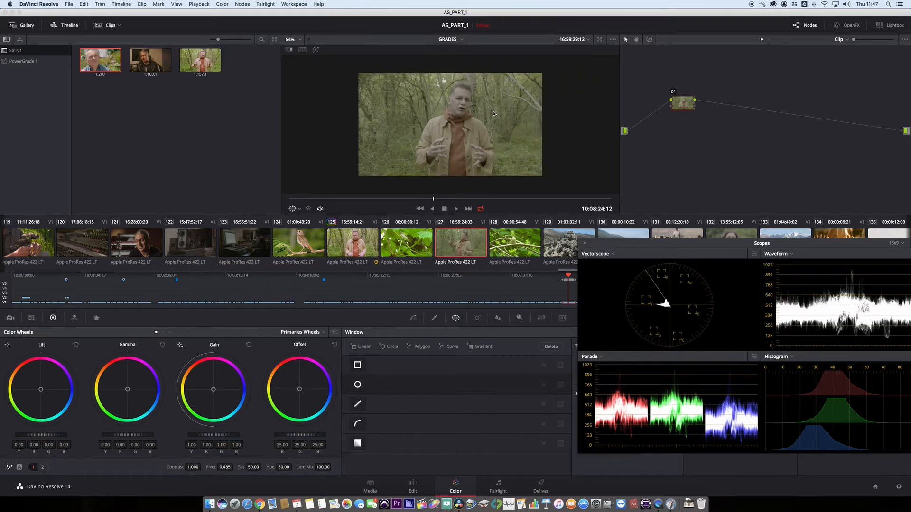
pyautogui.scroll(2, 494, 113)
pyautogui.moveTo(680, 102); pyautogui.dragTo(672, 102)
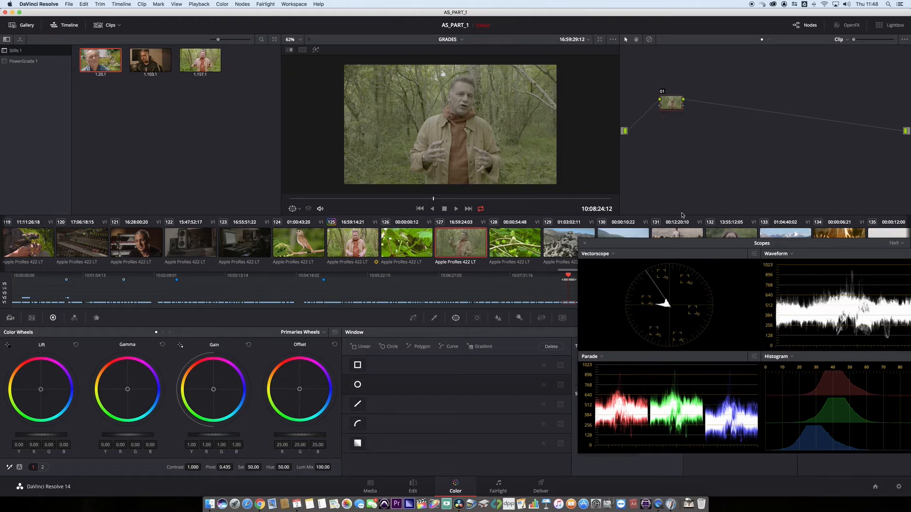
pyautogui.click(413, 317)
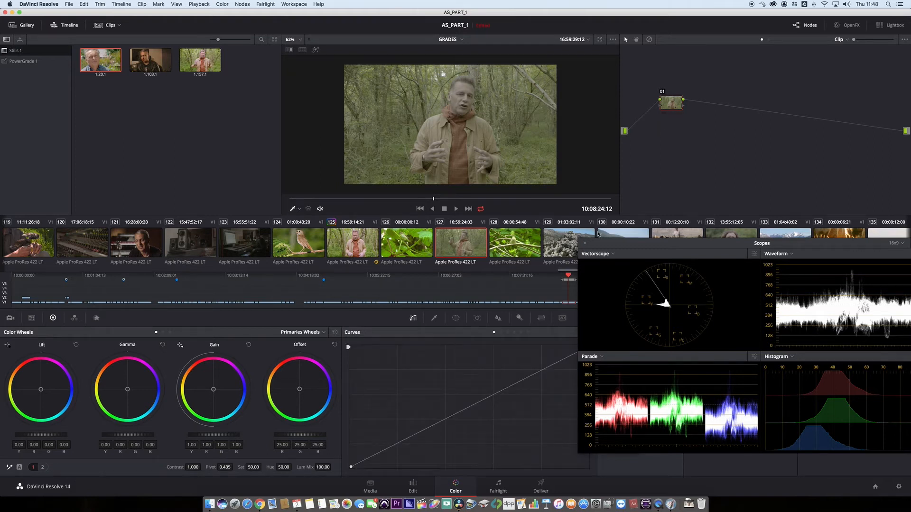
pyautogui.moveTo(641, 244); pyautogui.dragTo(631, 244)
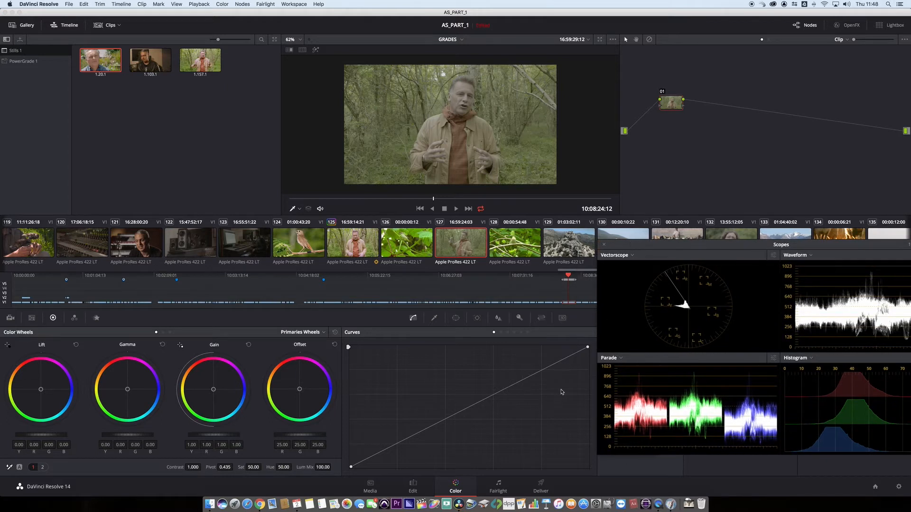
pyautogui.moveTo(587, 347); pyautogui.dragTo(566, 349)
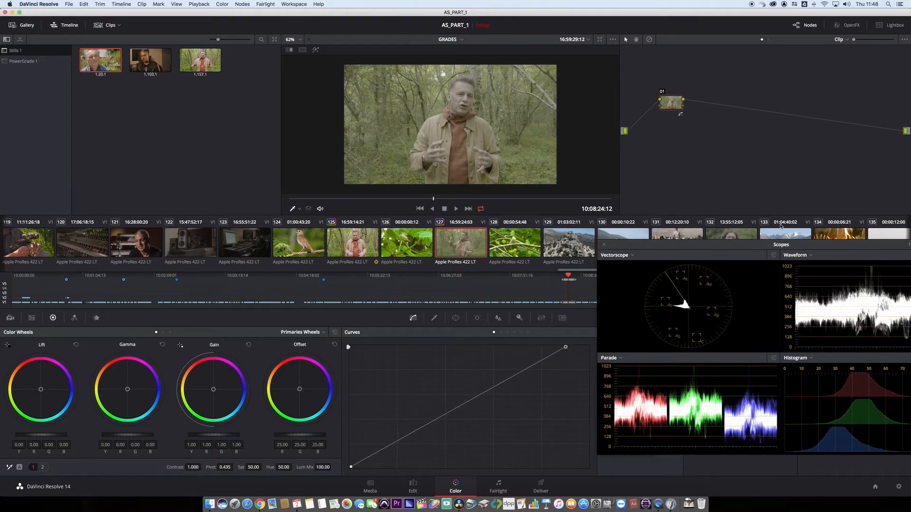
pyautogui.moveTo(759, 242); pyautogui.dragTo(743, 240)
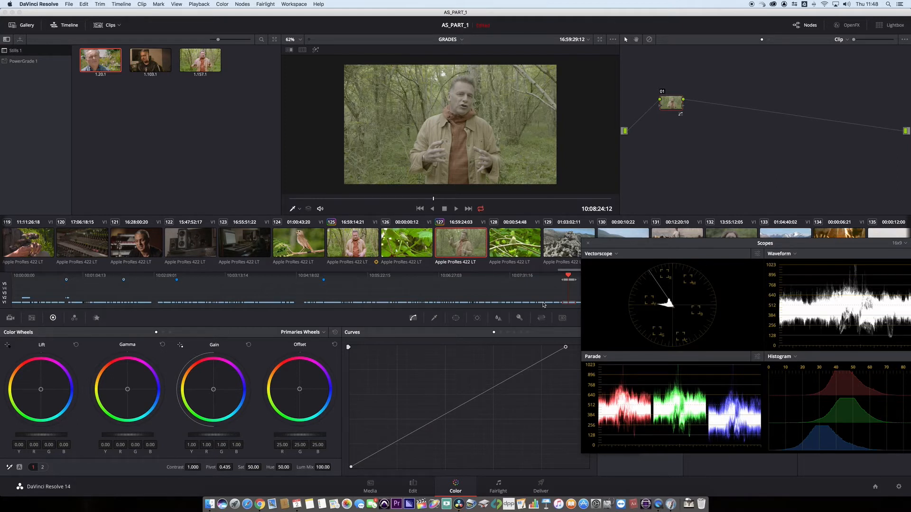
pyautogui.moveTo(566, 348); pyautogui.dragTo(547, 349)
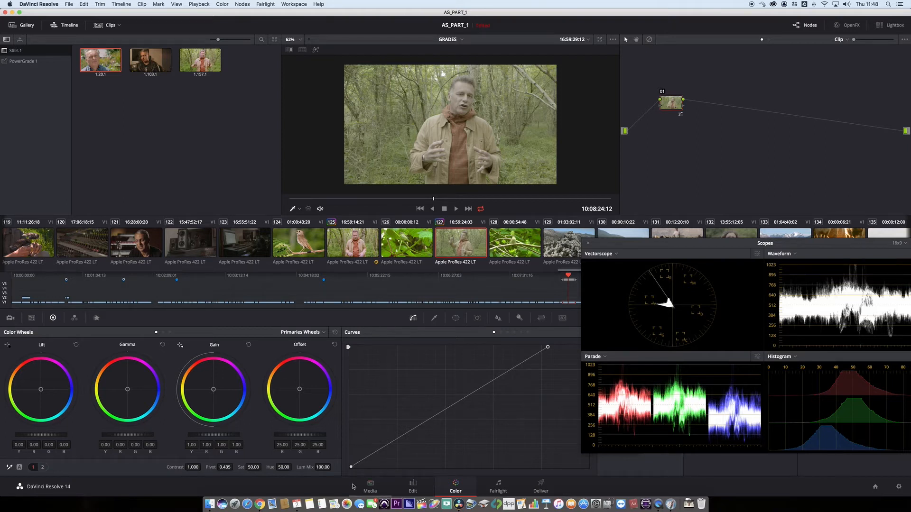
# Step: Deepen the shadows by moving the custom curve's black point horizontally inward by about 6% of the graph's width
pyautogui.moveTo(351, 468); pyautogui.dragTo(366, 470)
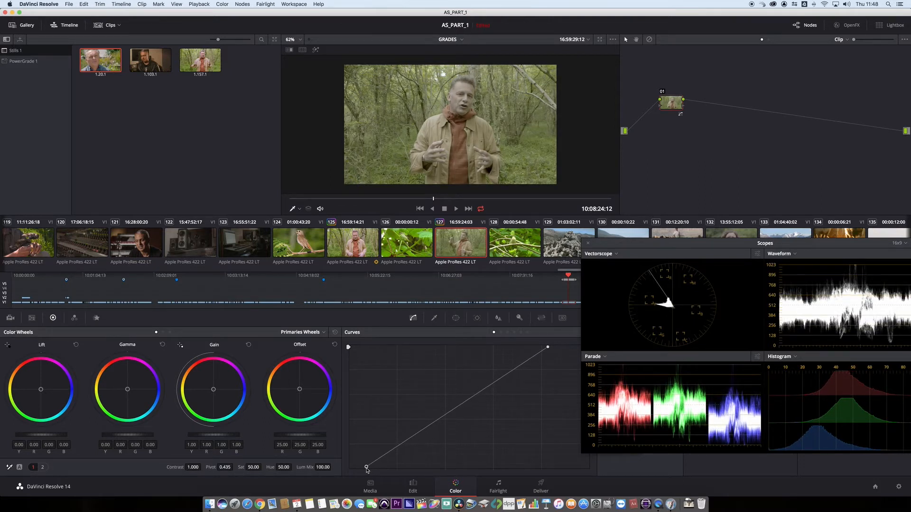
pyautogui.moveTo(366, 470); pyautogui.dragTo(367, 470)
pyautogui.scroll(1, 468, 128)
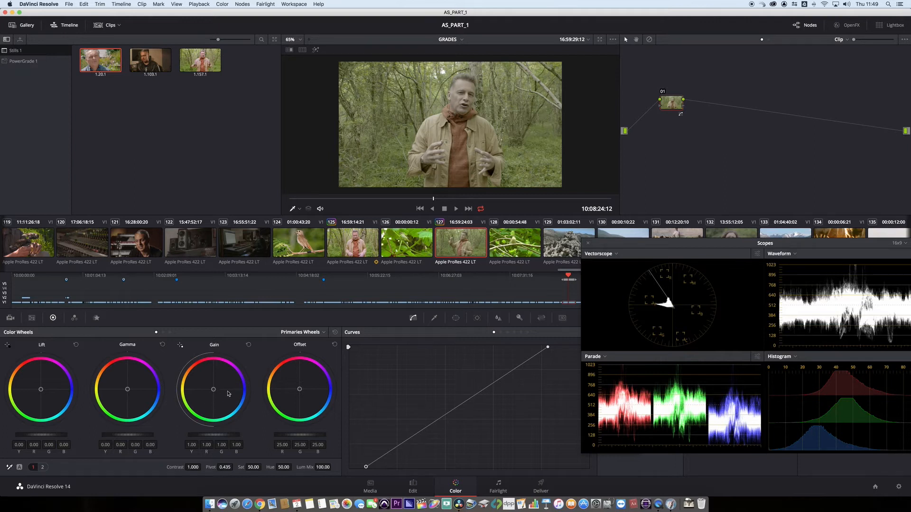
# Step: Balance the weak blue channel in the RGB Mixer by raising blue in the Blue Output to 1.16
pyautogui.click(180, 347)
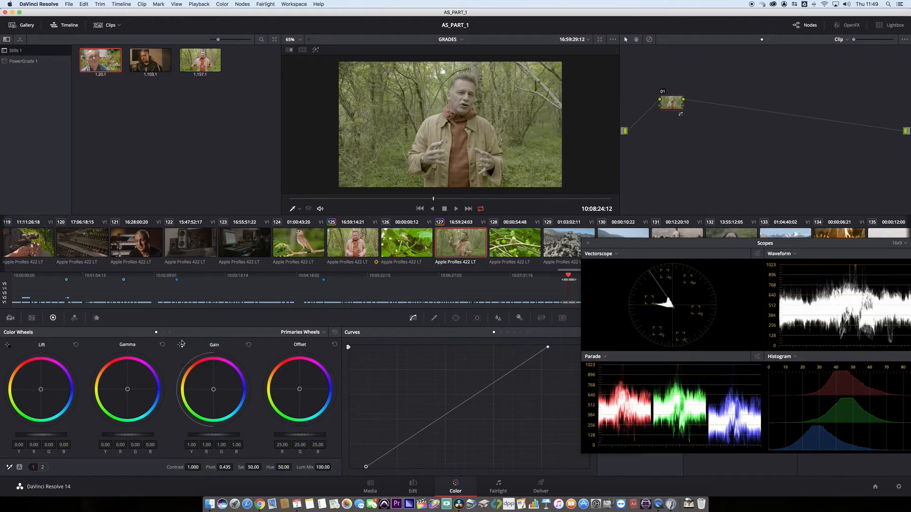
pyautogui.click(74, 318)
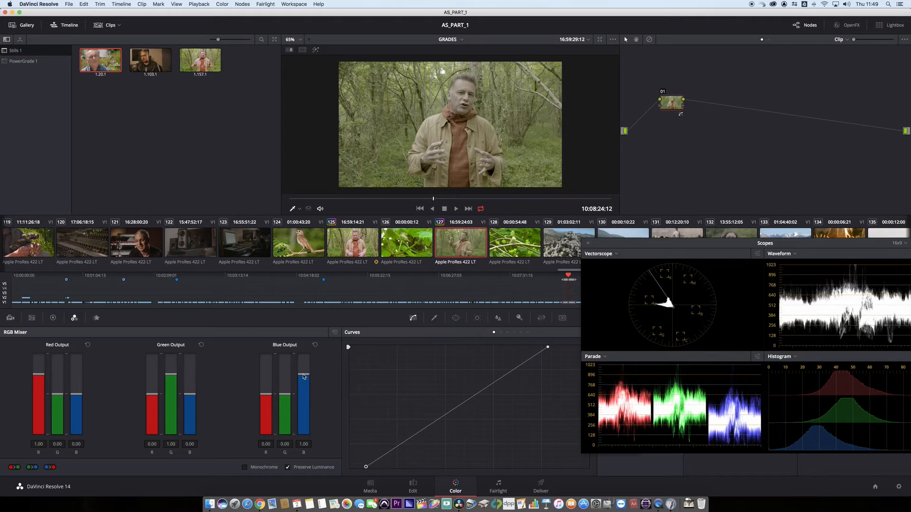
pyautogui.moveTo(304, 377); pyautogui.dragTo(301, 369)
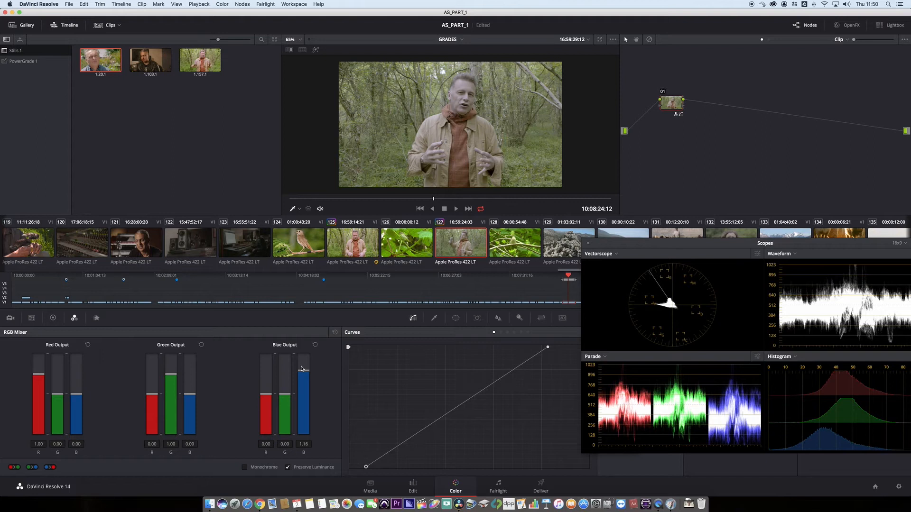
pyautogui.moveTo(301, 369); pyautogui.dragTo(300, 368)
# Step: Add a serial node after node 01 and set its saturation to 75.40
pyautogui.moveTo(672, 104); pyautogui.dragTo(662, 105)
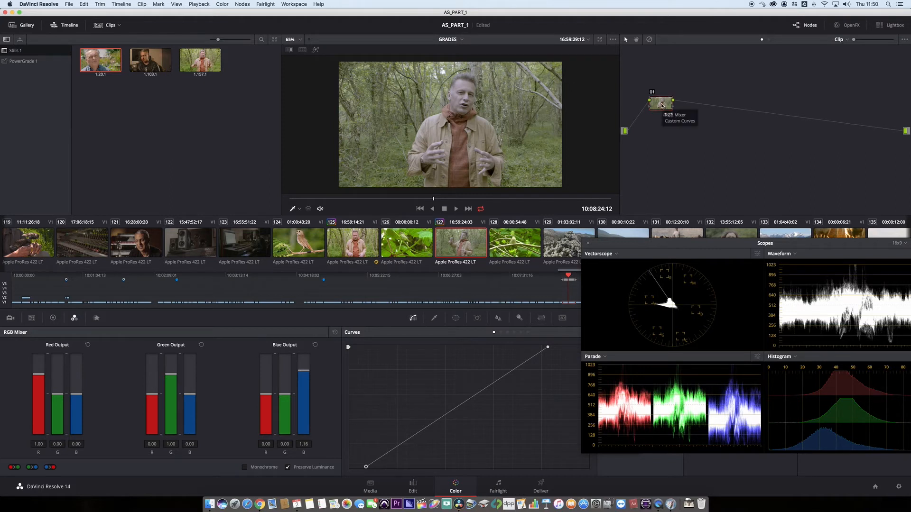
pyautogui.hotkey('alt', 's')
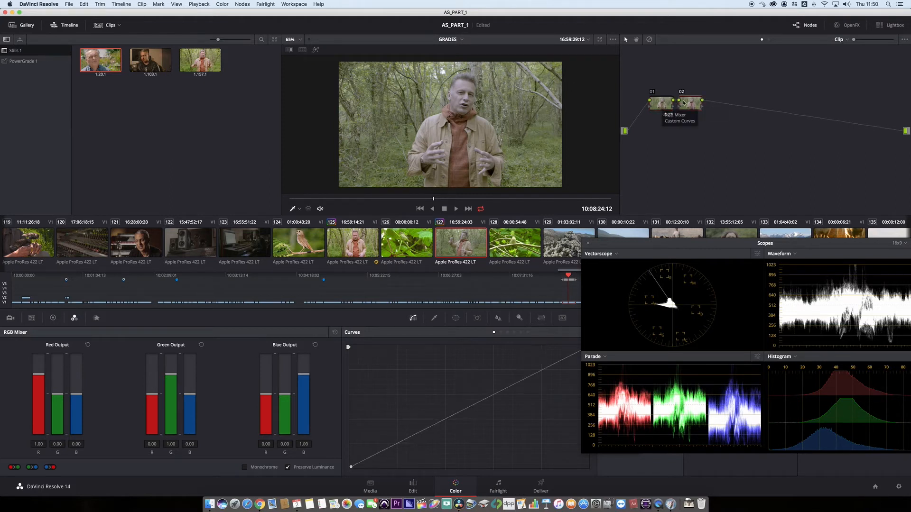
pyautogui.moveTo(683, 103); pyautogui.dragTo(701, 103)
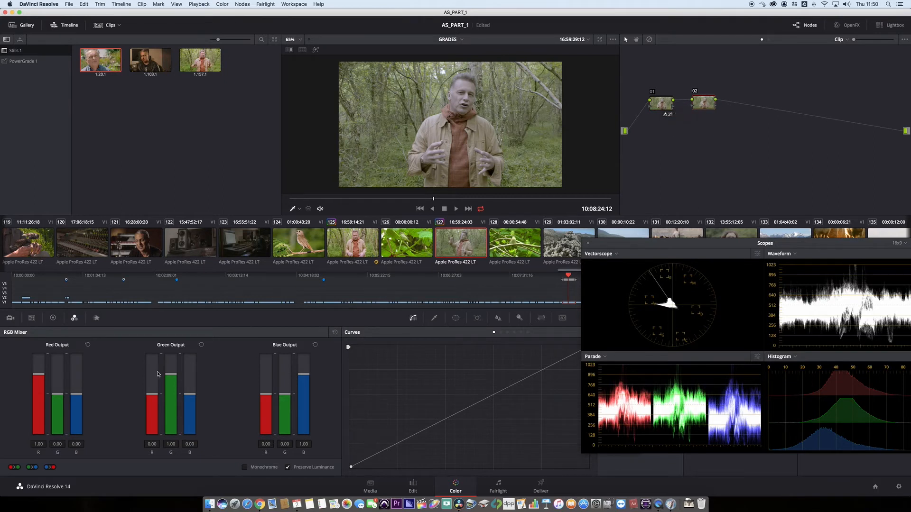
pyautogui.moveTo(706, 103); pyautogui.dragTo(704, 106)
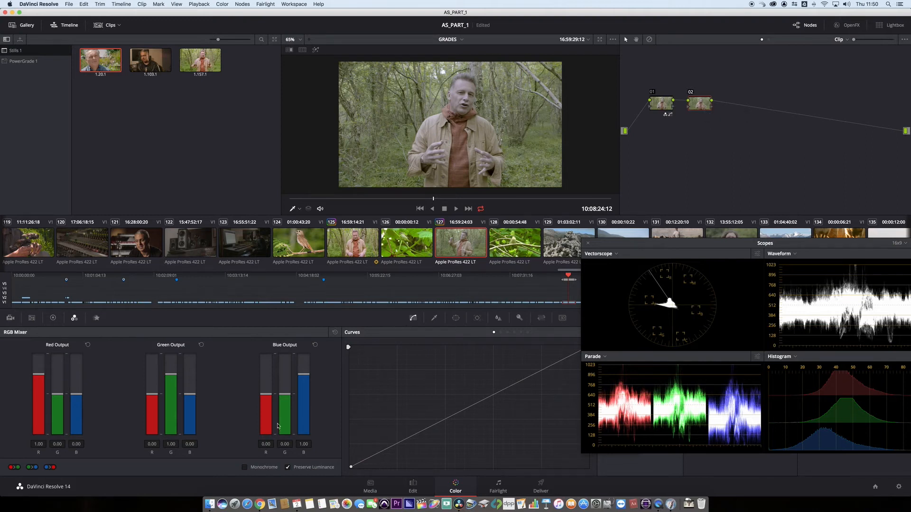
pyautogui.click(53, 318)
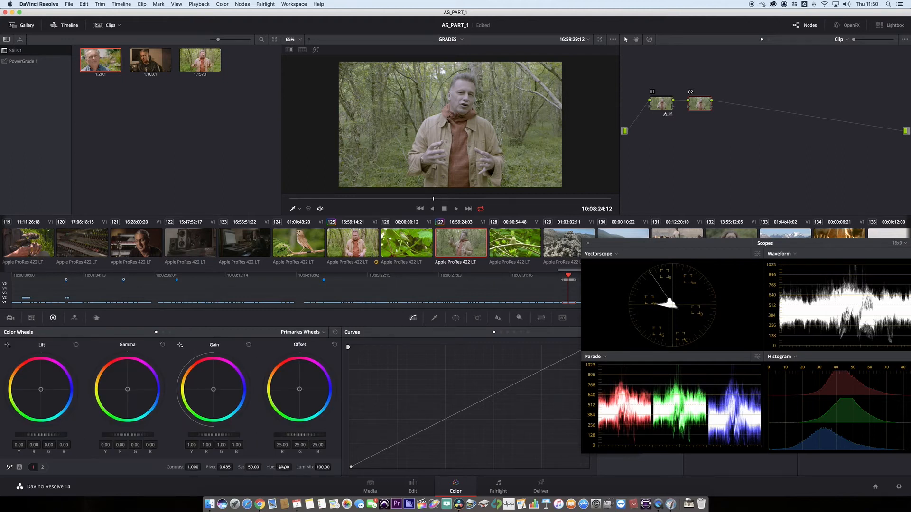
pyautogui.moveTo(246, 467); pyautogui.dragTo(263, 466)
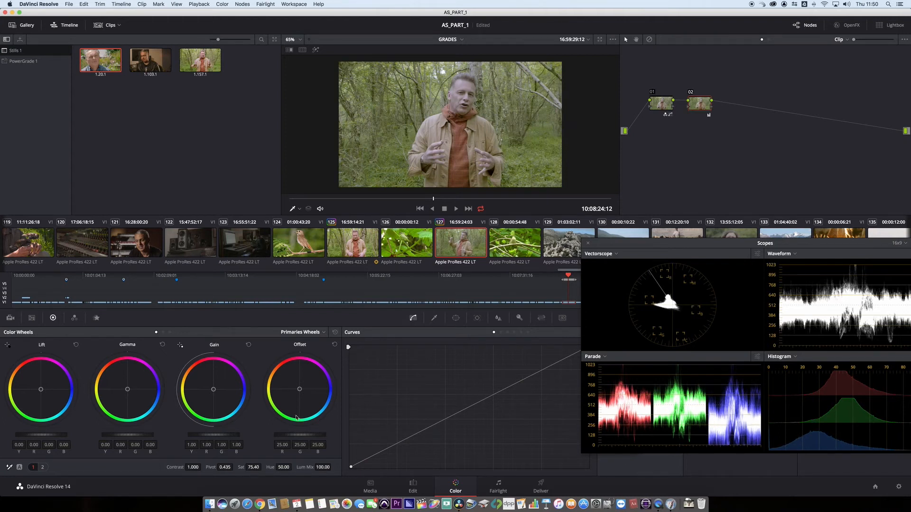
# Step: Toggle the grading nodes off and on repeatedly to compare the presenter shot before and after the correction
pyautogui.press('super+d')
pyautogui.press('super+d')
pyautogui.press('super+d')
pyautogui.press('super+d')
pyautogui.press('super+d')
pyautogui.press('super+d')
pyautogui.press('super+d')
pyautogui.press('super+d')
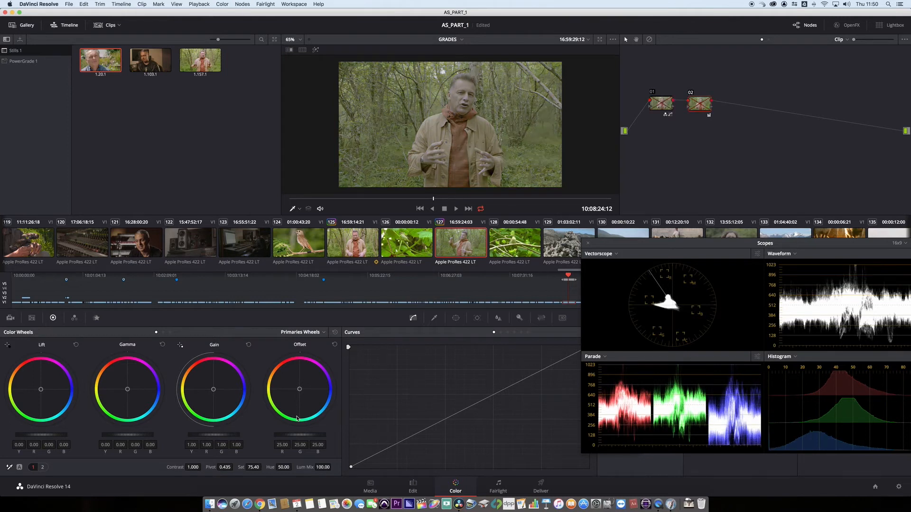
pyautogui.press('super+d')
pyautogui.press('super+d')
pyautogui.press('super+d')
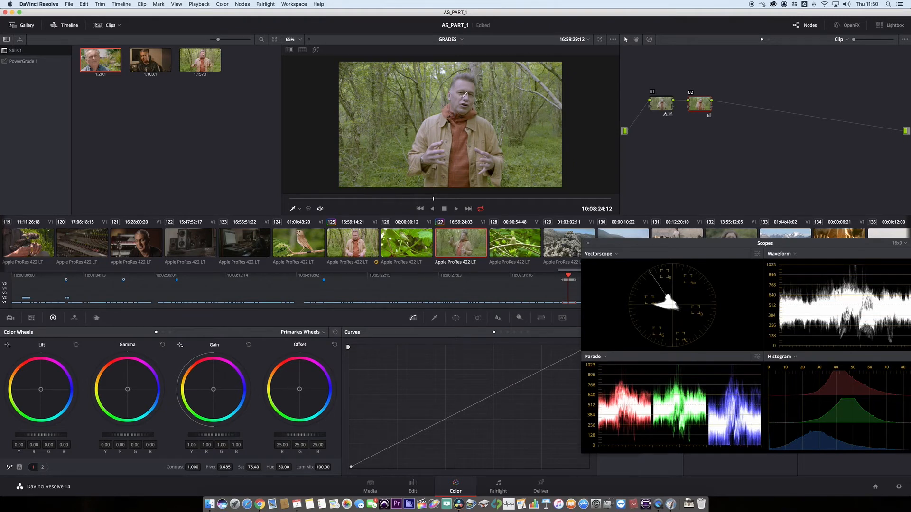
pyautogui.hotkey('alt', 'd')
pyautogui.hotkey('alt', 'd')
pyautogui.hotkey('alt', 'd')
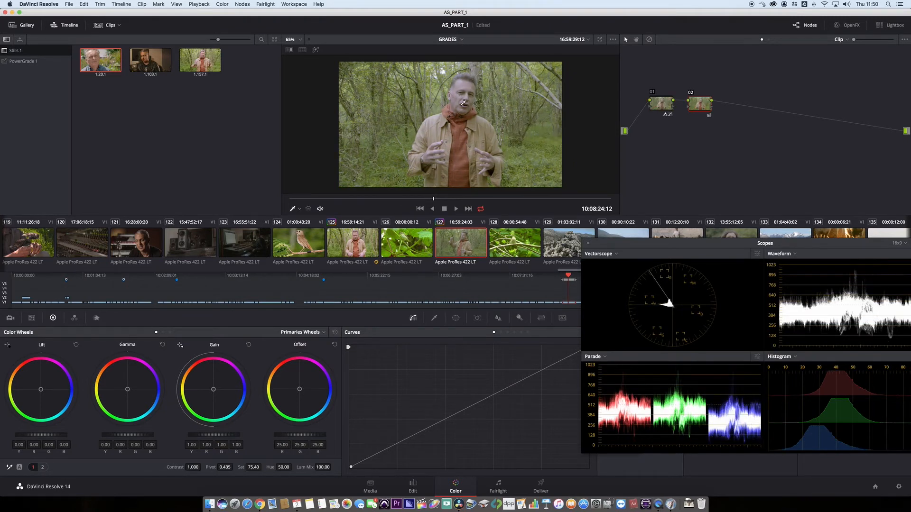
pyautogui.hotkey('alt', 'd')
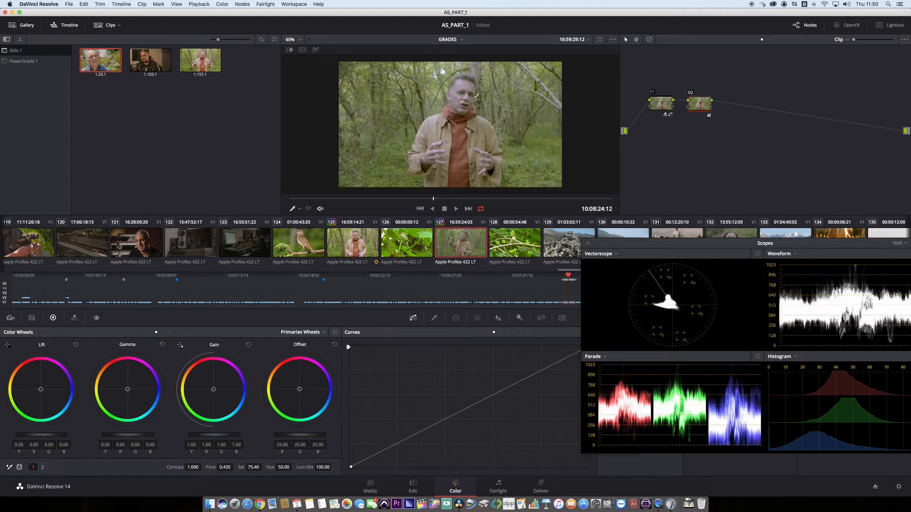
pyautogui.hotkey('alt', 'd')
pyautogui.hotkey('alt', 'd')
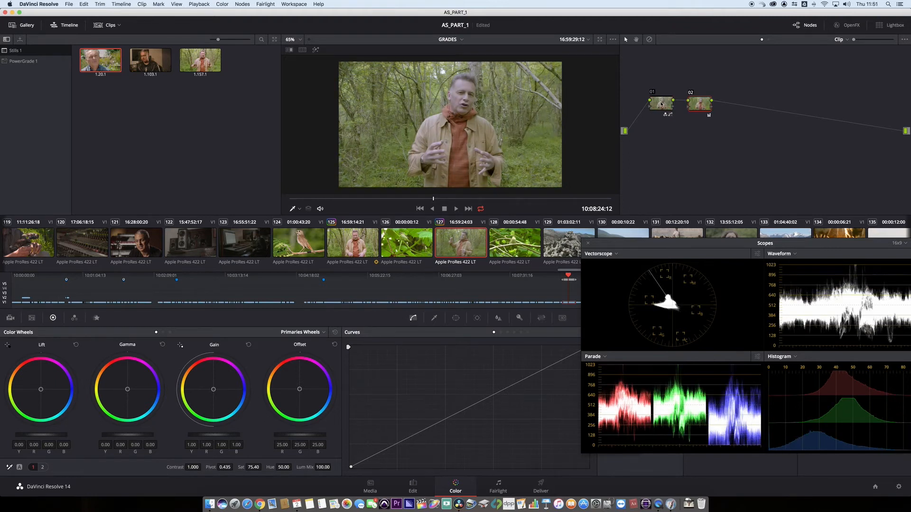
# Step: Add a third serial node after the saturation node and enable a circular power window on it
pyautogui.moveTo(661, 103); pyautogui.dragTo(699, 103)
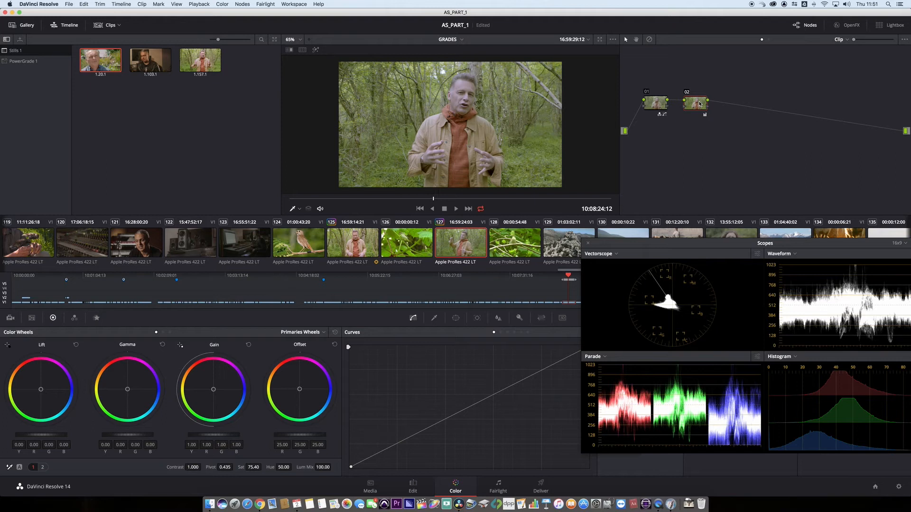
pyautogui.hotkey('alt', 's')
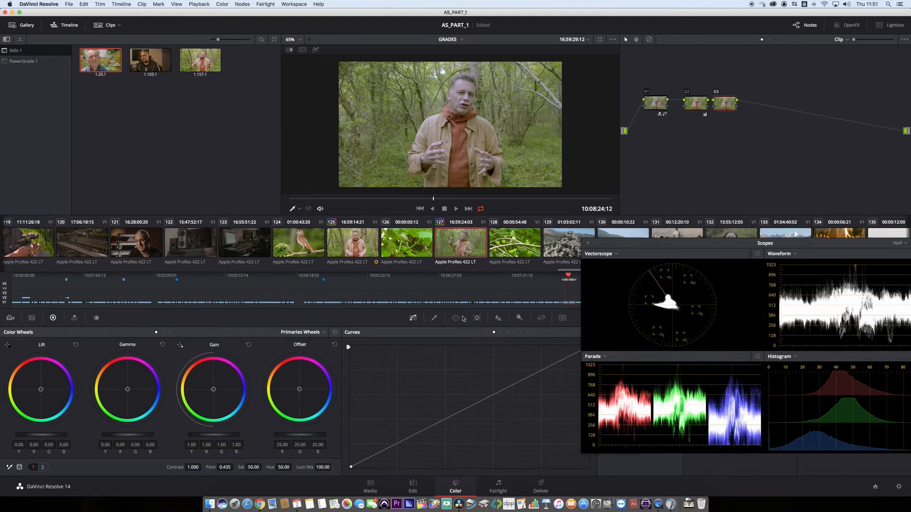
pyautogui.click(454, 319)
pyautogui.click(357, 386)
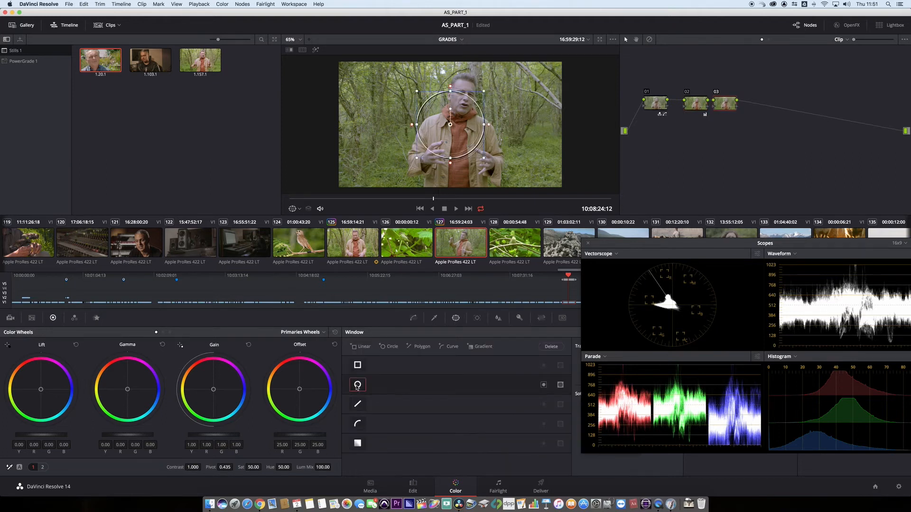
# Step: Fit the circular window around the presenter's face and track it forward from the first frame through the whole clip
pyautogui.moveTo(416, 125); pyautogui.dragTo(461, 96)
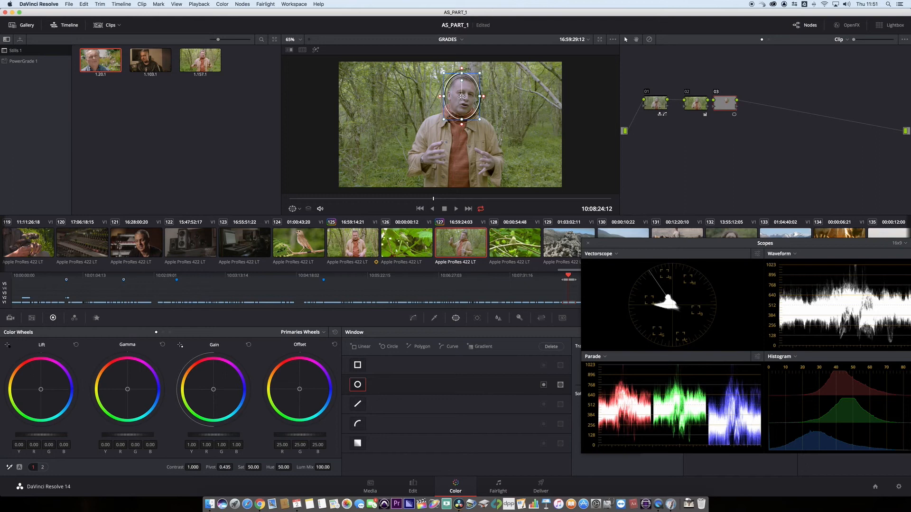
pyautogui.click(288, 199)
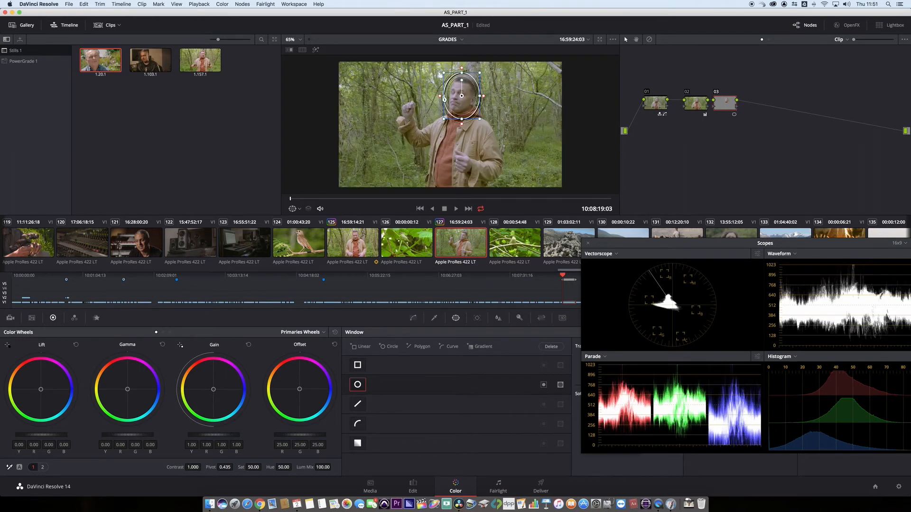
pyautogui.click(477, 318)
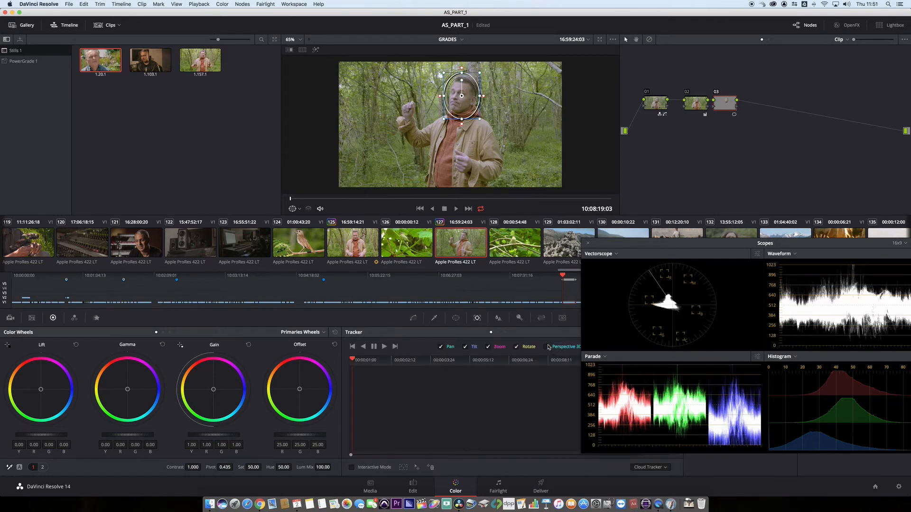
pyautogui.click(383, 347)
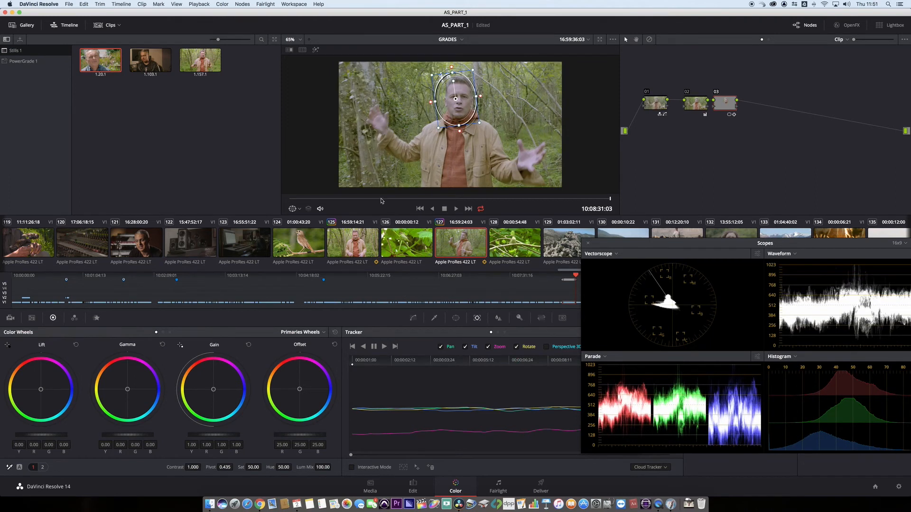
pyautogui.moveTo(381, 200); pyautogui.dragTo(447, 214)
pyautogui.click(455, 317)
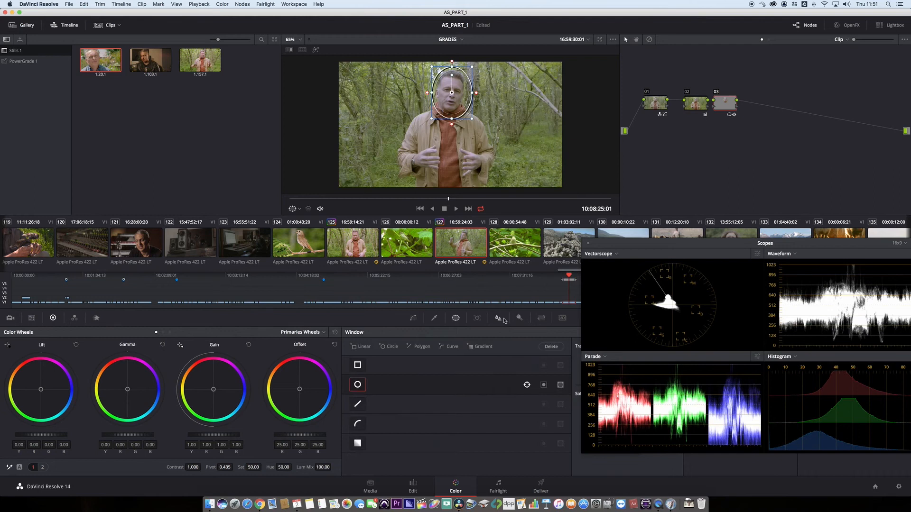
# Step: Key the facial skin tones inside the window with the HSL qualifier, using the highlight view to refine the selection
pyautogui.click(434, 318)
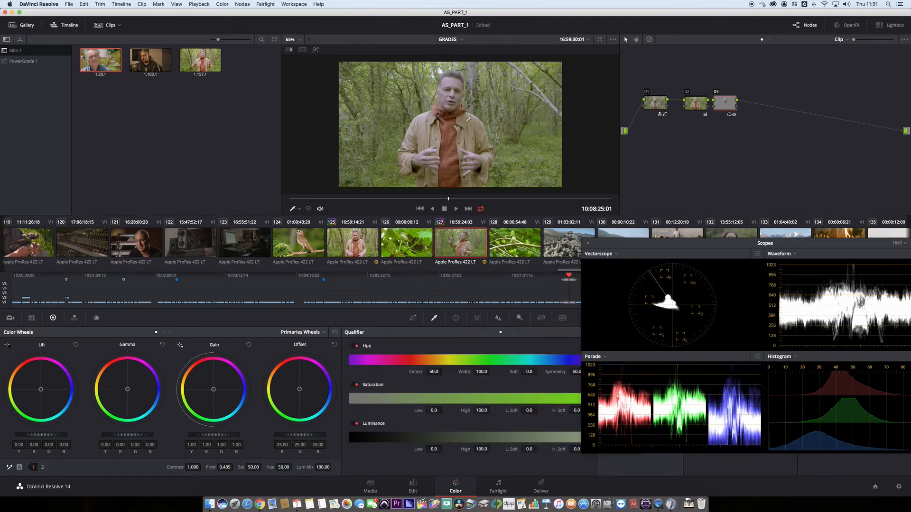
pyautogui.scroll(3, 451, 111)
pyautogui.scroll(-2, 451, 112)
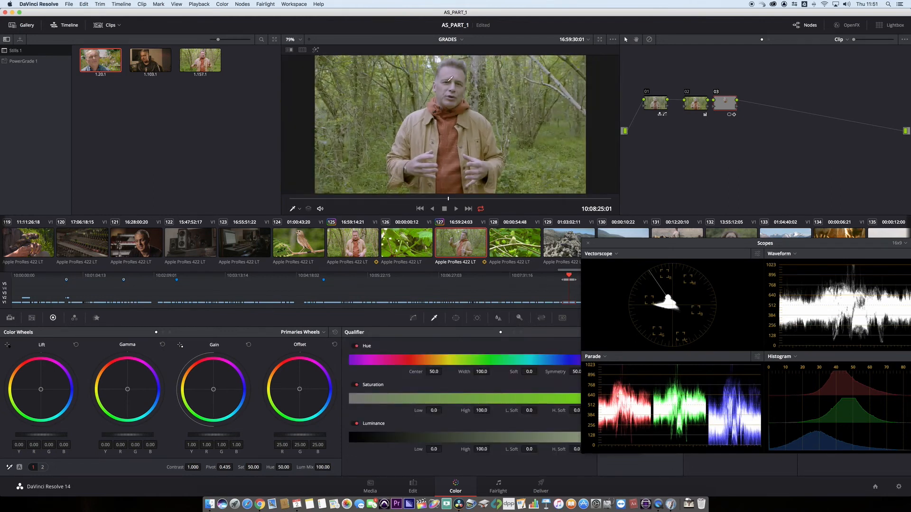
pyautogui.click(450, 71)
pyautogui.moveTo(450, 71); pyautogui.dragTo(464, 76)
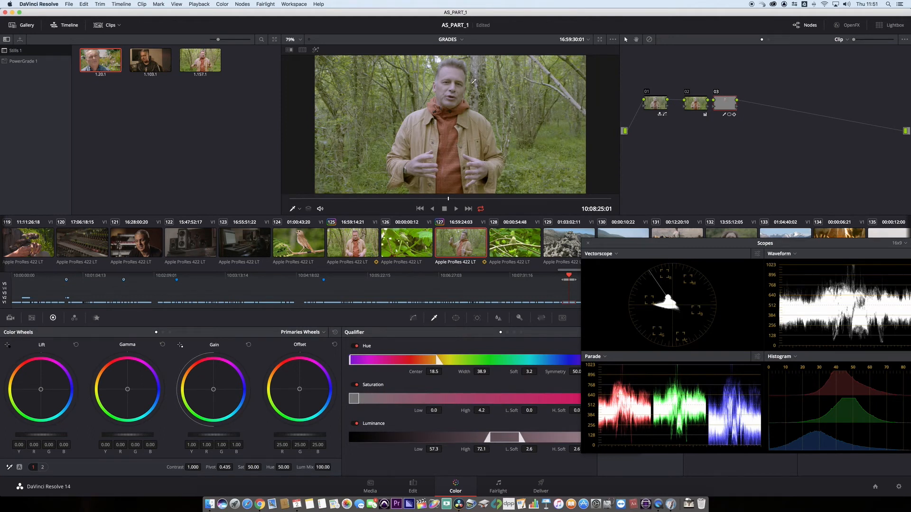
pyautogui.click(316, 50)
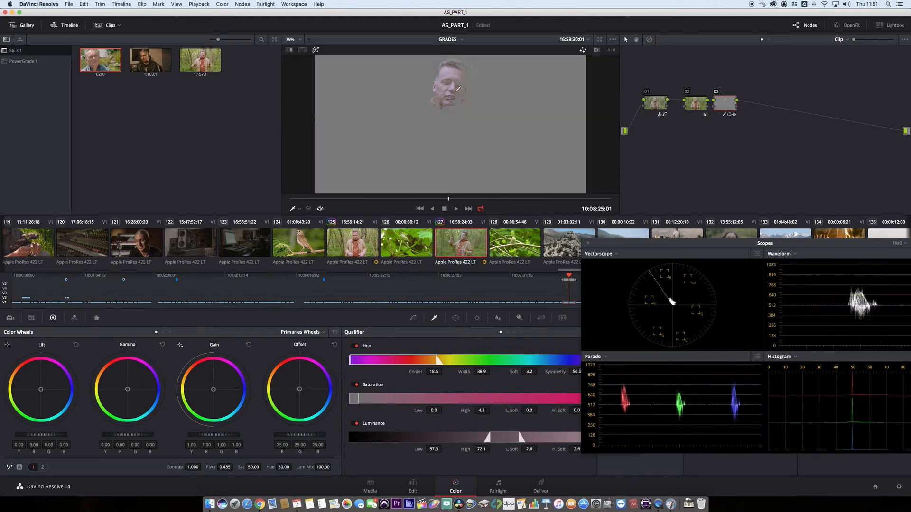
pyautogui.moveTo(449, 88); pyautogui.dragTo(455, 85)
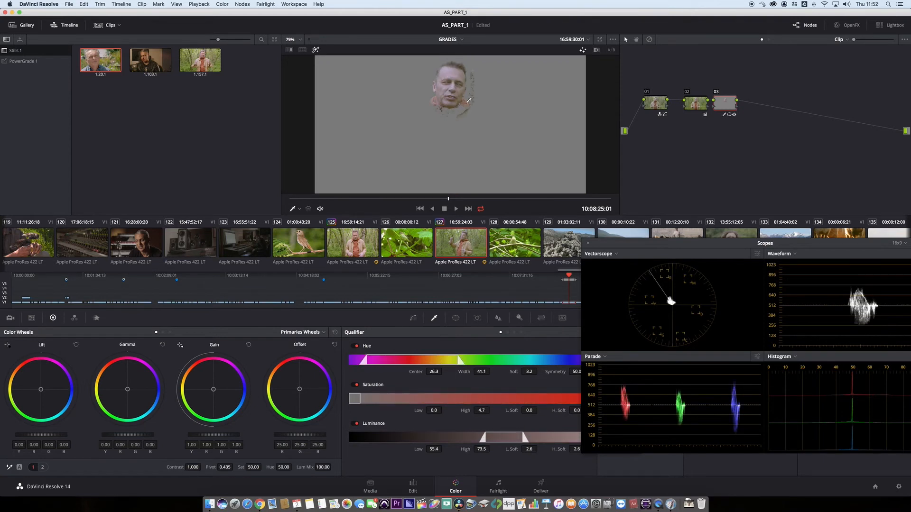
pyautogui.moveTo(460, 89); pyautogui.dragTo(453, 84)
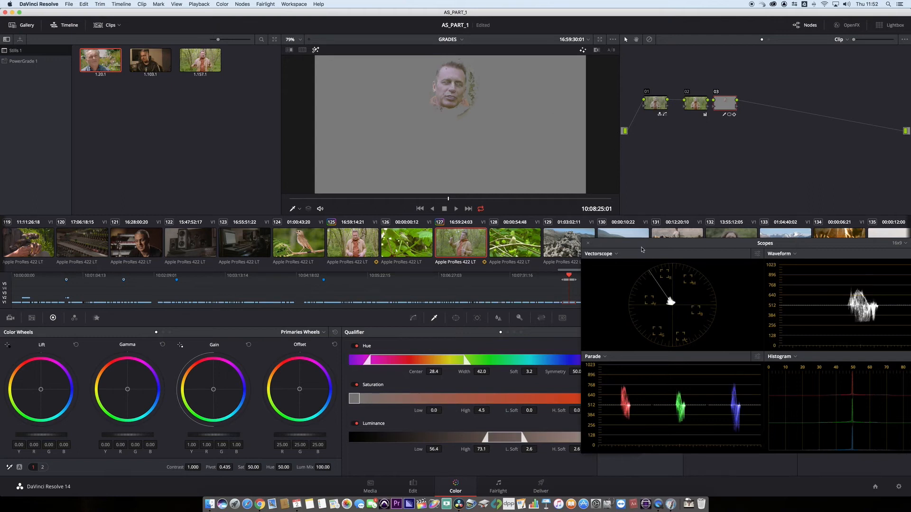
# Step: Soften the skin key with a blur radius of 77.5 and resample the face until hue centres on 21.6
pyautogui.moveTo(624, 244); pyautogui.dragTo(759, 242)
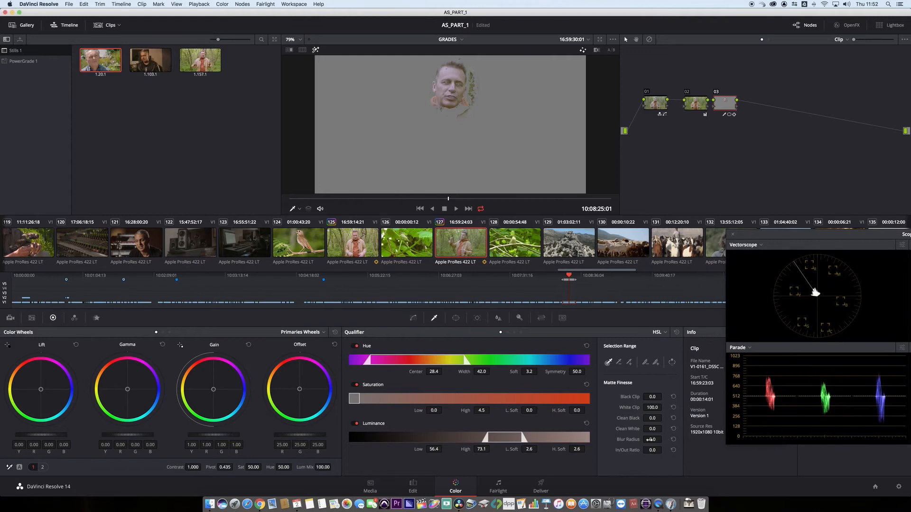
pyautogui.moveTo(650, 440); pyautogui.dragTo(277, 334)
pyautogui.click(451, 77)
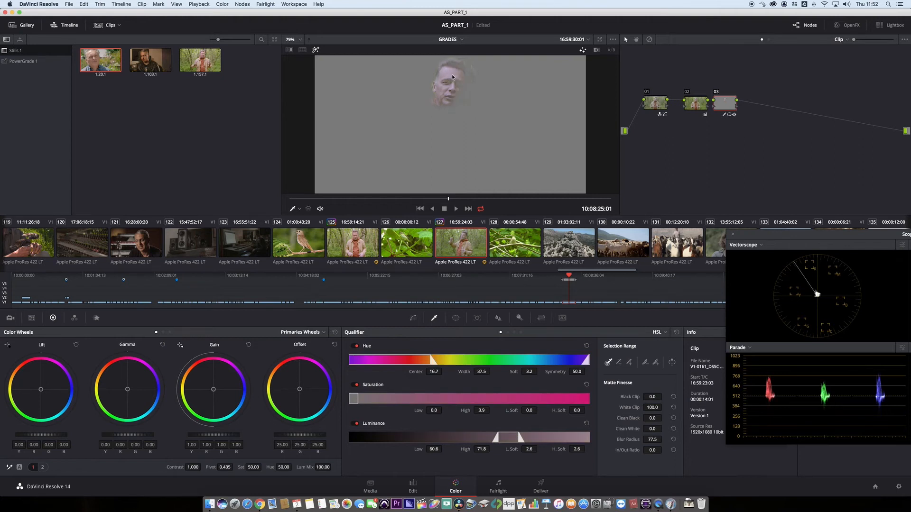
pyautogui.click(453, 89)
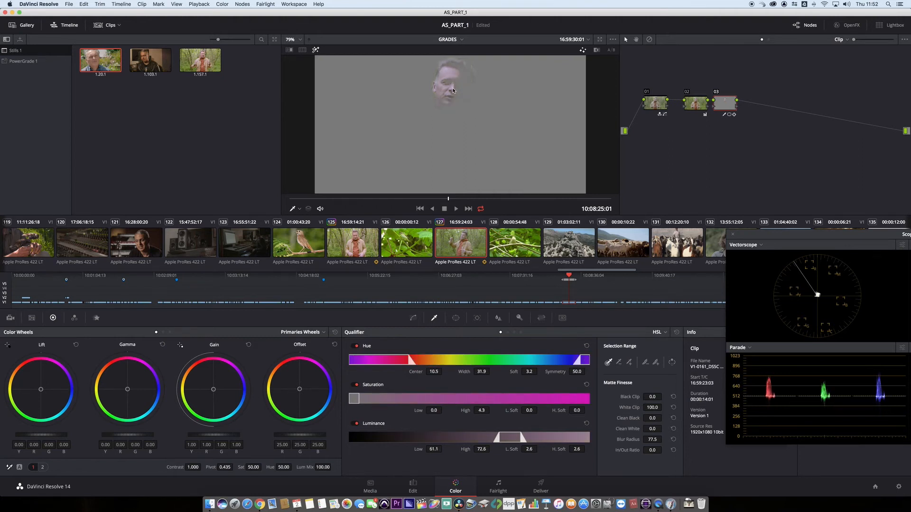
pyautogui.moveTo(453, 90); pyautogui.dragTo(456, 91)
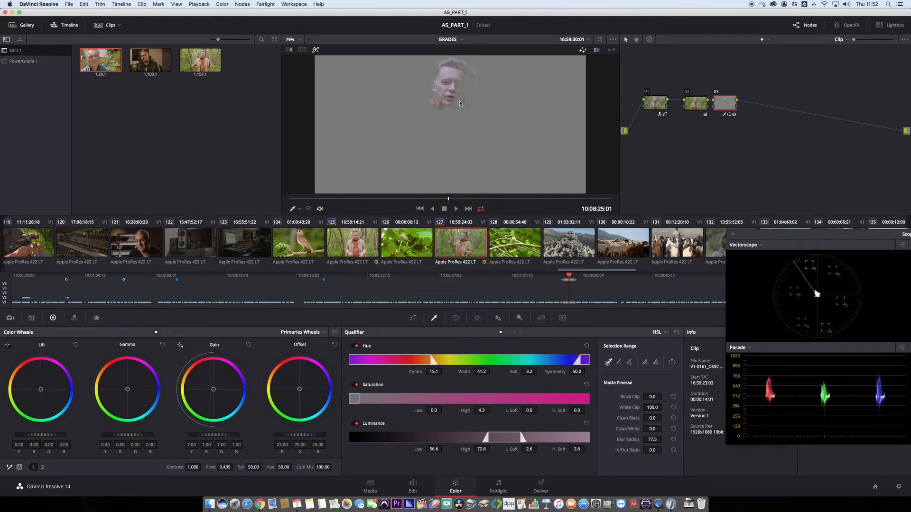
pyautogui.moveTo(446, 93); pyautogui.dragTo(454, 80)
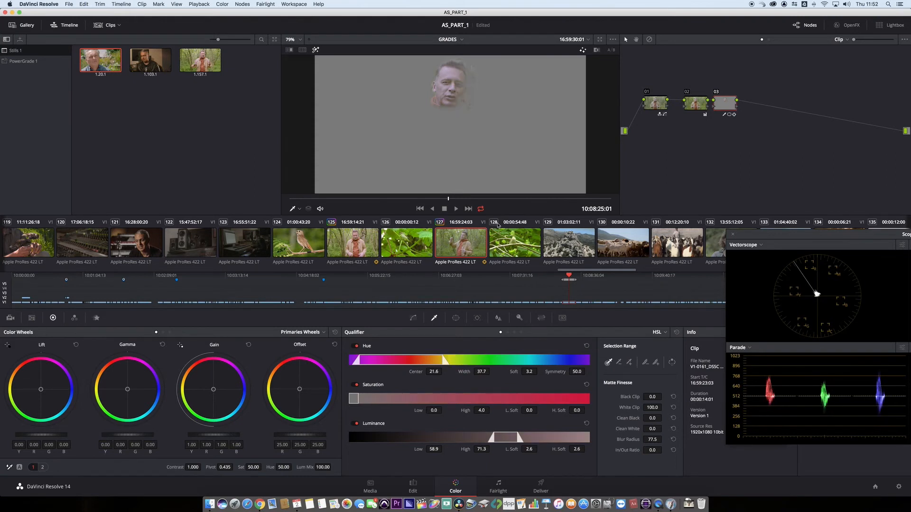
pyautogui.click(315, 50)
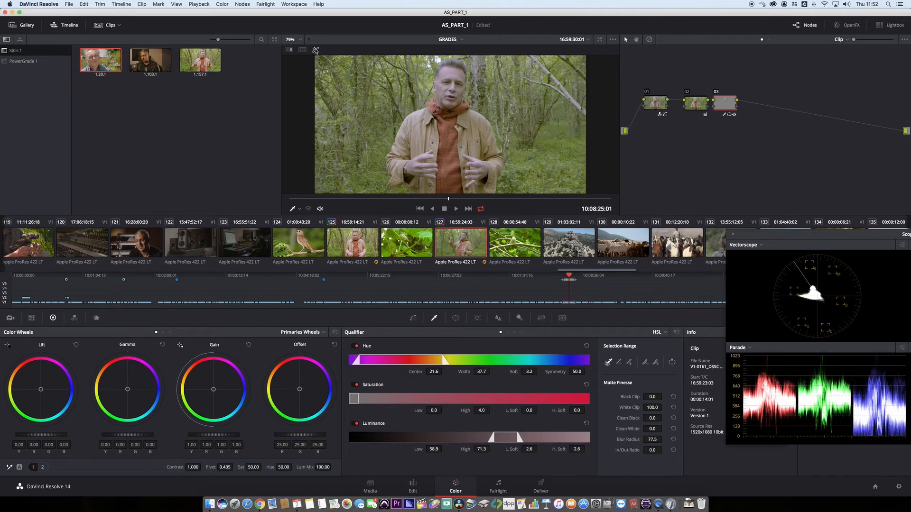
# Step: Try shifting the hue of the keyed face in the highlight view and reset it
pyautogui.moveTo(801, 236); pyautogui.dragTo(734, 187)
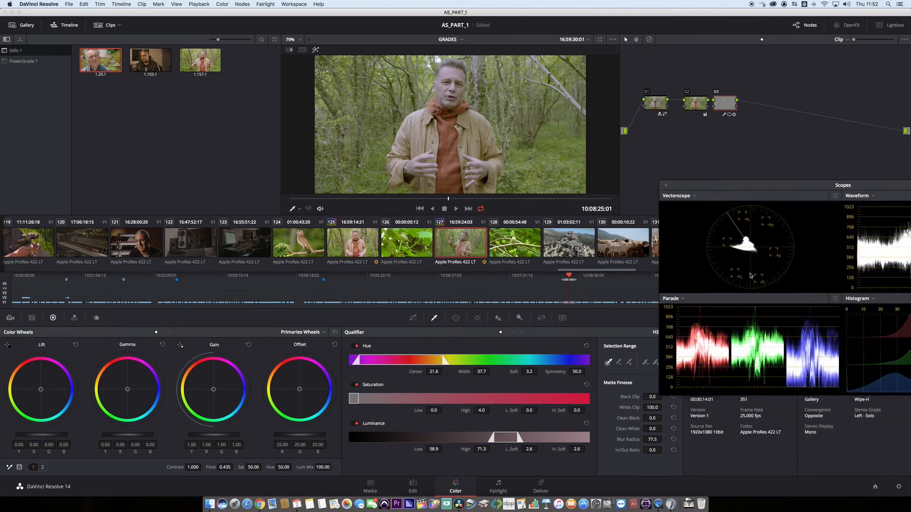
pyautogui.click(315, 50)
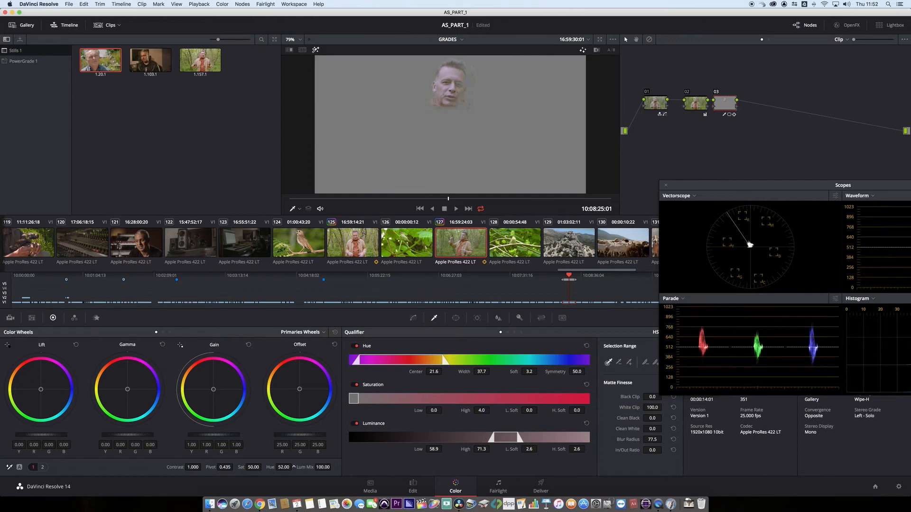
pyautogui.moveTo(293, 467); pyautogui.dragTo(294, 467)
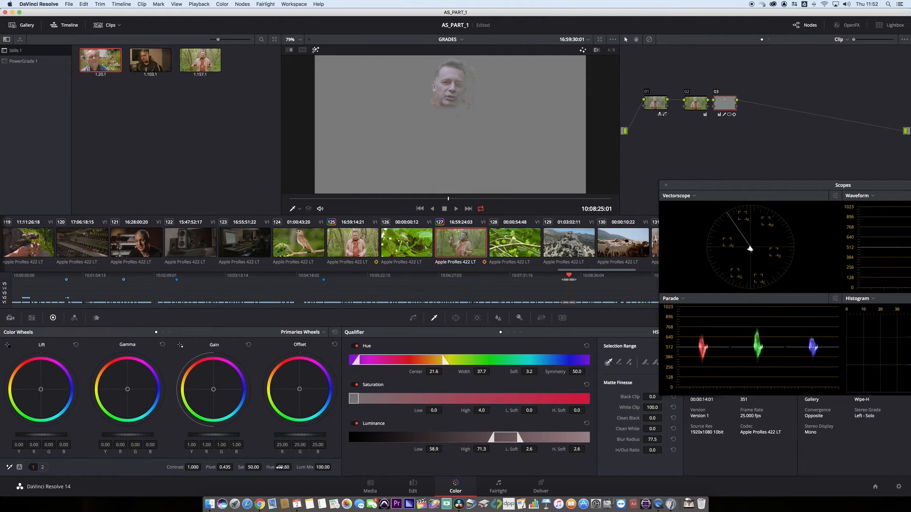
pyautogui.doubleClick(280, 468)
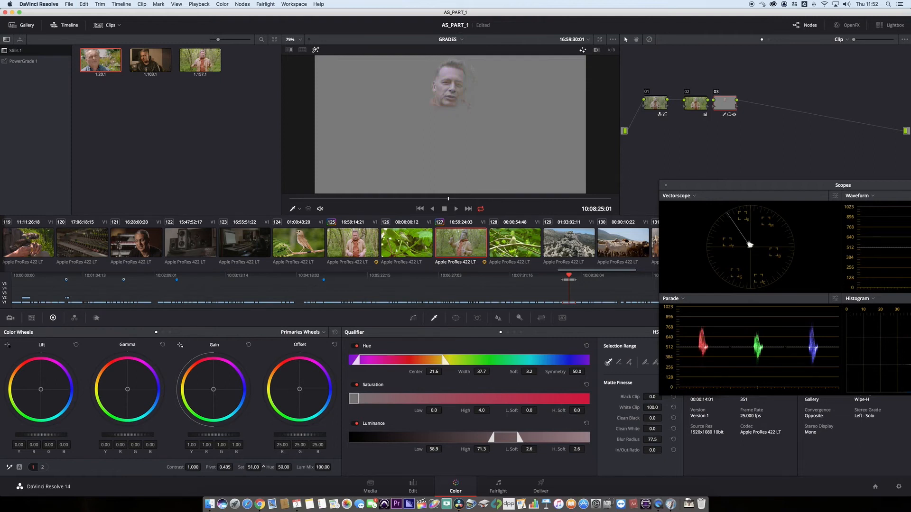
# Step: Set the keyed face's saturation to 51.80 and return to the full picture
pyautogui.doubleClick(263, 467)
pyautogui.moveTo(263, 467); pyautogui.dragTo(264, 467)
pyautogui.moveTo(252, 467); pyautogui.dragTo(251, 467)
pyautogui.click(314, 49)
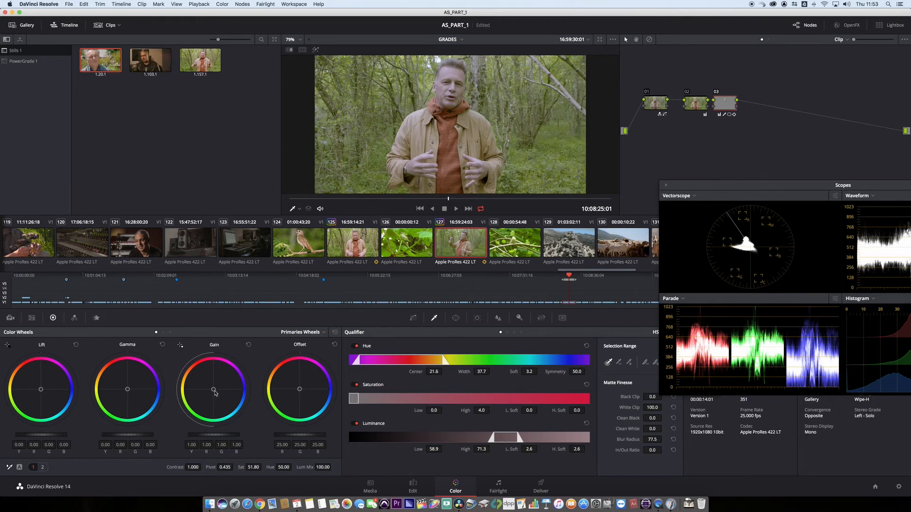
# Step: Warm the keyed face with Gain at red 1.05, green 0.99 and blue 0.94, and sharpen it with a blur radius of 0.47
pyautogui.moveTo(213, 389); pyautogui.dragTo(213, 390)
pyautogui.moveTo(212, 390); pyautogui.dragTo(212, 389)
pyautogui.moveTo(342, 424); pyautogui.dragTo(334, 391)
pyautogui.click(498, 318)
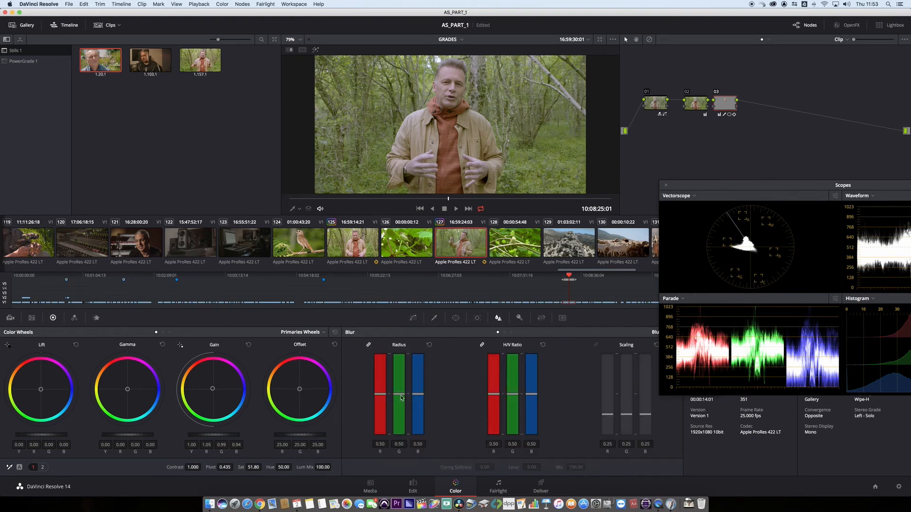
pyautogui.moveTo(401, 398); pyautogui.dragTo(397, 399)
# Step: Play the clip and toggle all grading nodes off and on at an earlier frame to compare before and after
pyautogui.press('space')
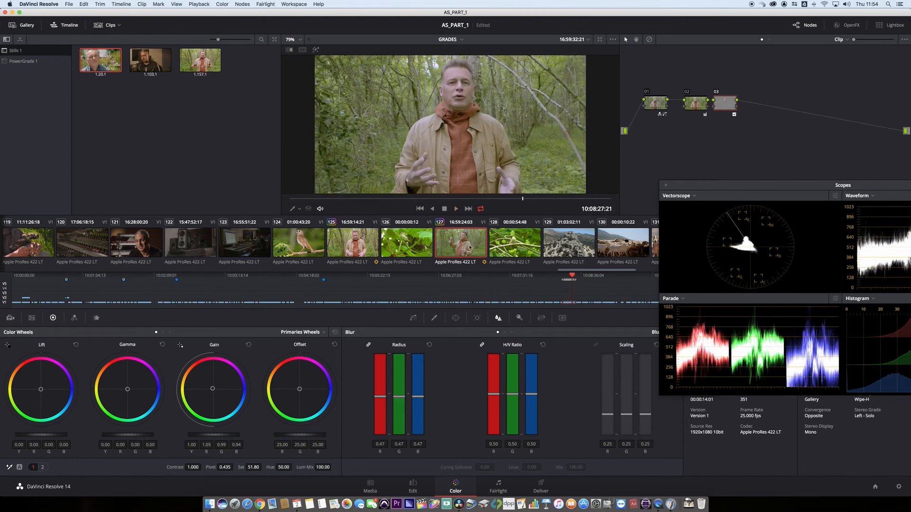
pyautogui.moveTo(506, 198); pyautogui.dragTo(386, 198)
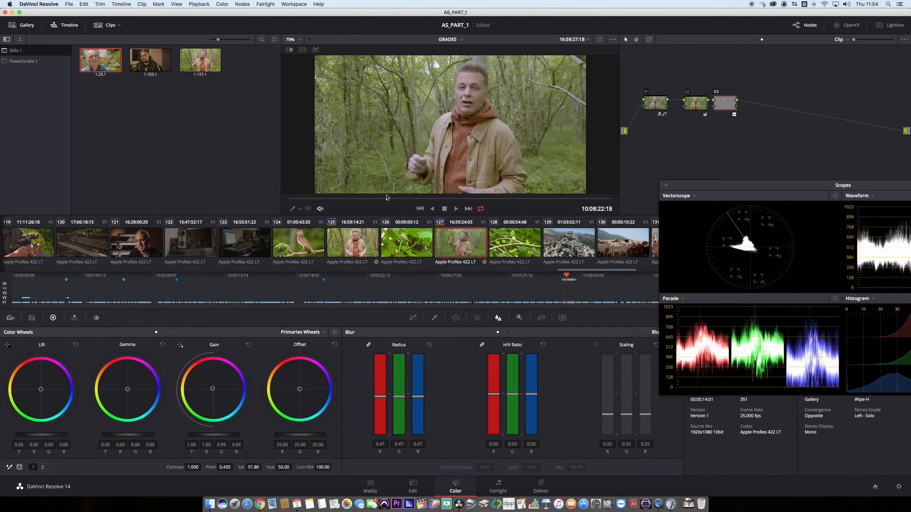
pyautogui.hotkey('ctrl', 'd')
pyautogui.hotkey('ctrl', 'd')
pyautogui.hotkey('ctrl', 'd')
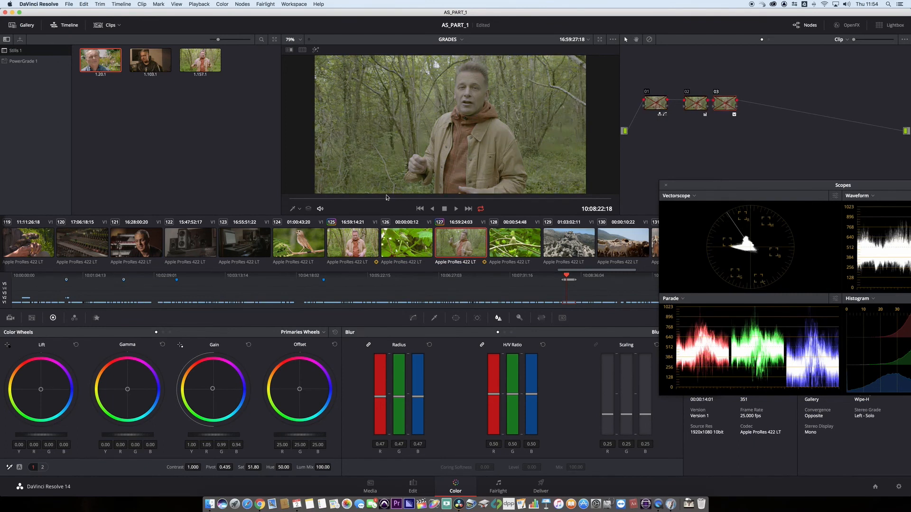
pyautogui.hotkey('alt', 'd')
pyautogui.hotkey('alt', 'd')
pyautogui.hotkey('alt', 'd')
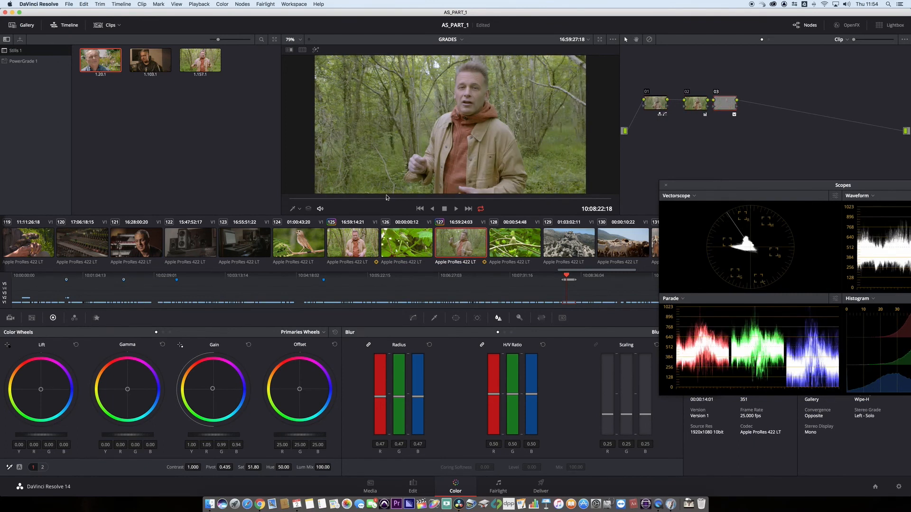
pyautogui.hotkey('alt', 'd')
# Step: In a new serial node after node 03, key the green woodland background and soften the key with a blur radius of 75.6
pyautogui.moveTo(696, 104); pyautogui.dragTo(690, 103)
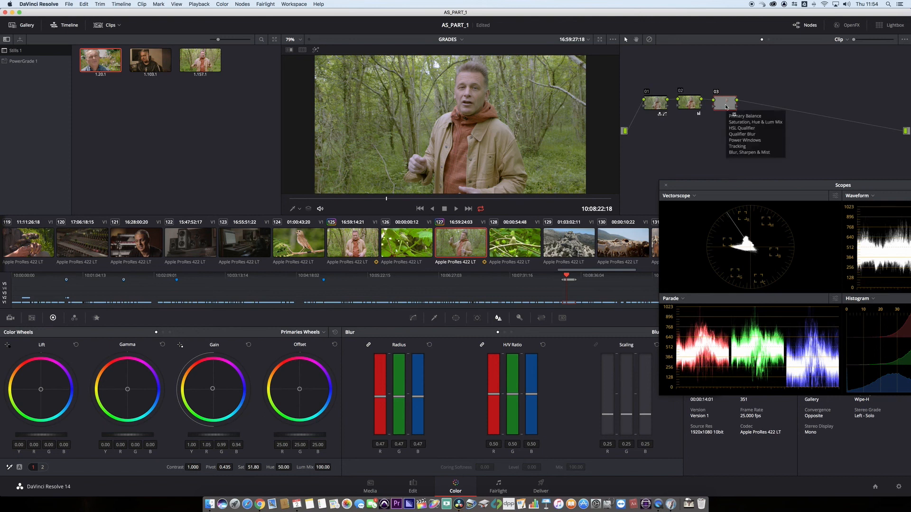
pyautogui.hotkey('alt', 's')
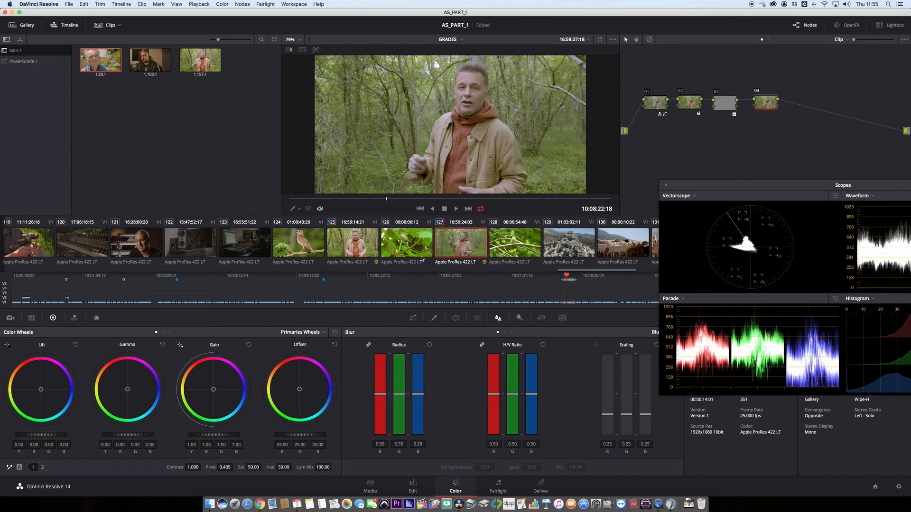
pyautogui.click(434, 317)
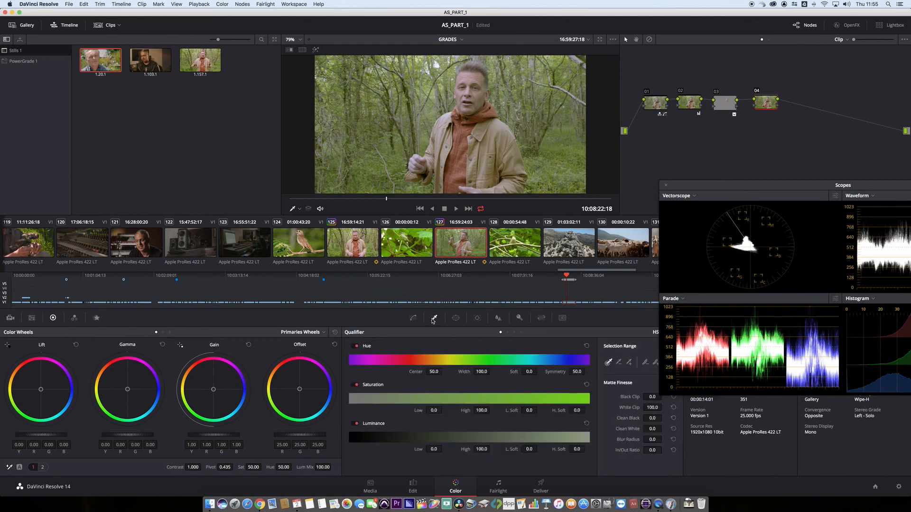
pyautogui.click(371, 158)
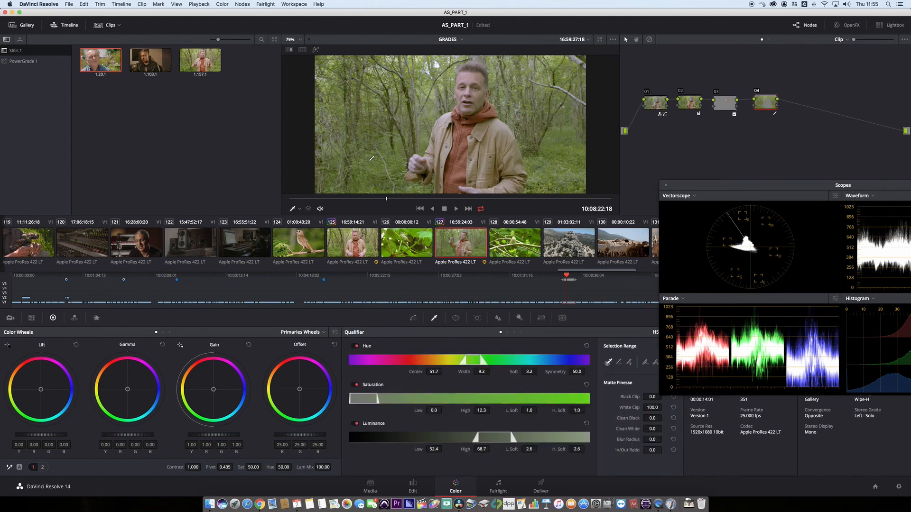
pyautogui.moveTo(368, 159); pyautogui.dragTo(378, 176)
pyautogui.click(316, 50)
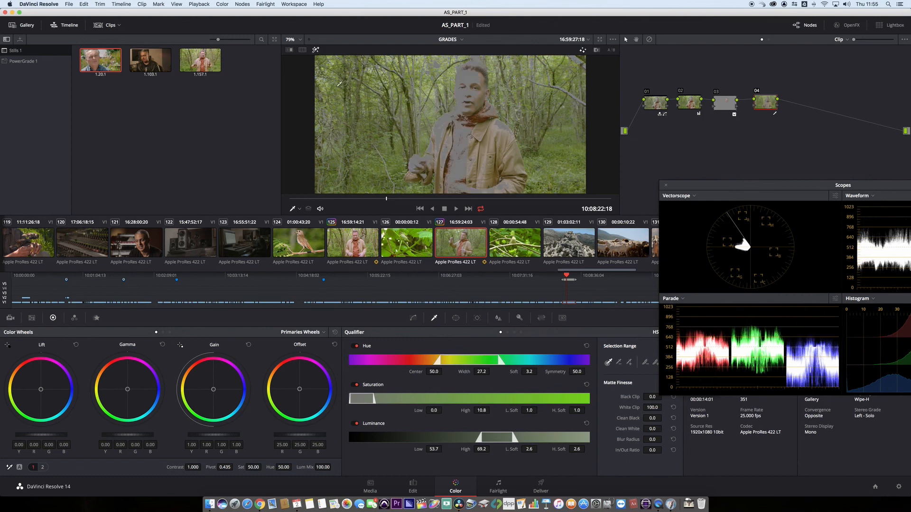
pyautogui.click(370, 165)
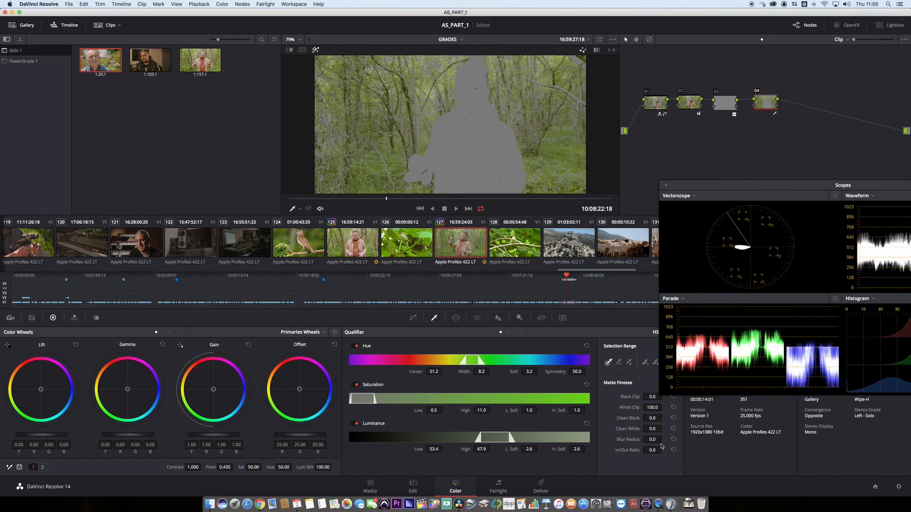
pyautogui.moveTo(651, 439); pyautogui.dragTo(676, 439)
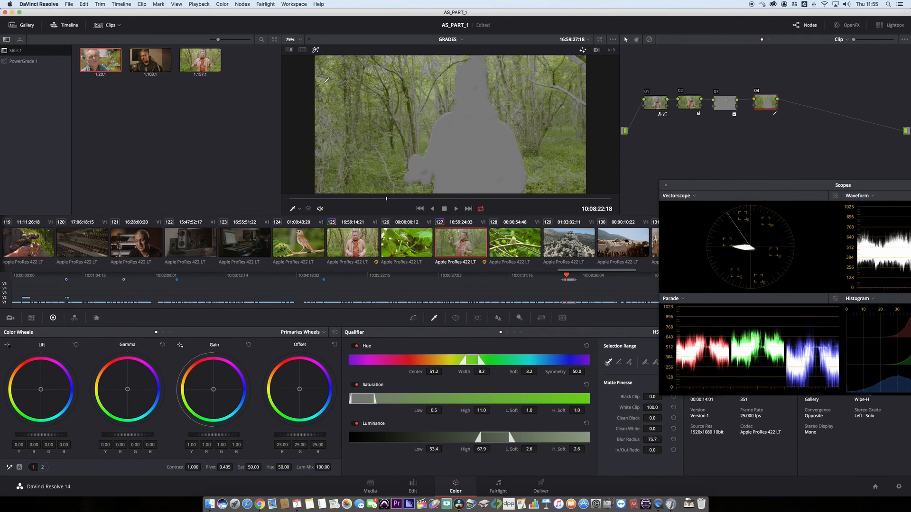
pyautogui.click(316, 50)
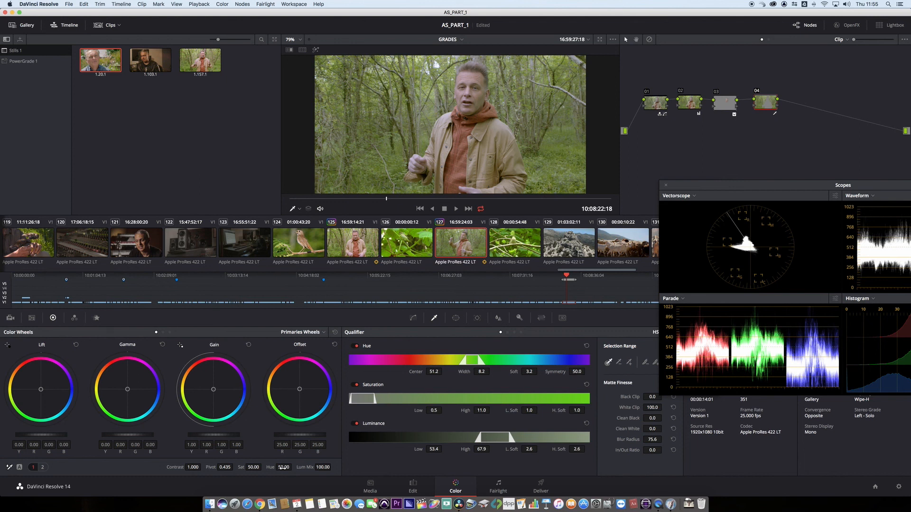
# Step: Shift the keyed foliage's hue to 46.40 and set its contrast to 1.100
pyautogui.moveTo(283, 468); pyautogui.dragTo(284, 467)
pyautogui.moveTo(293, 467); pyautogui.dragTo(293, 467)
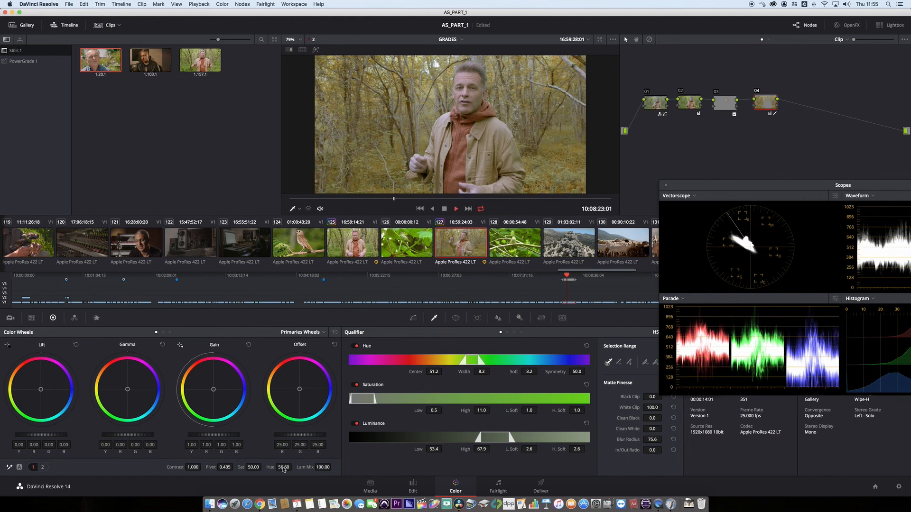
pyautogui.moveTo(294, 468); pyautogui.dragTo(294, 468)
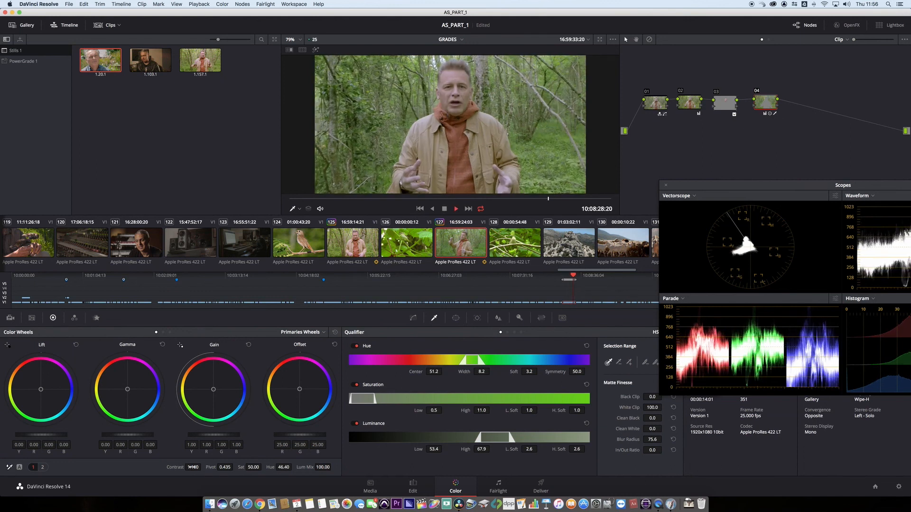
# Step: Play the clip from near its start and toggle the grade to compare the presenter shot before and after
pyautogui.click(339, 199)
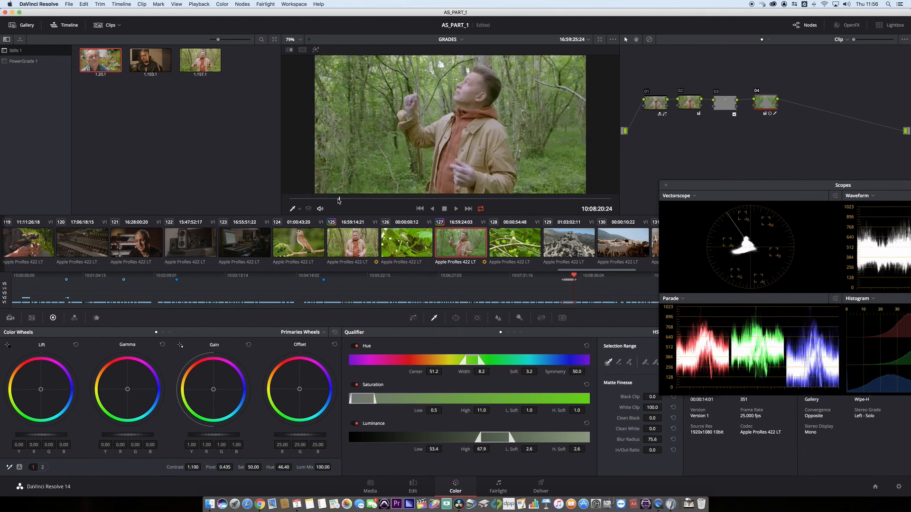
pyautogui.press('space')
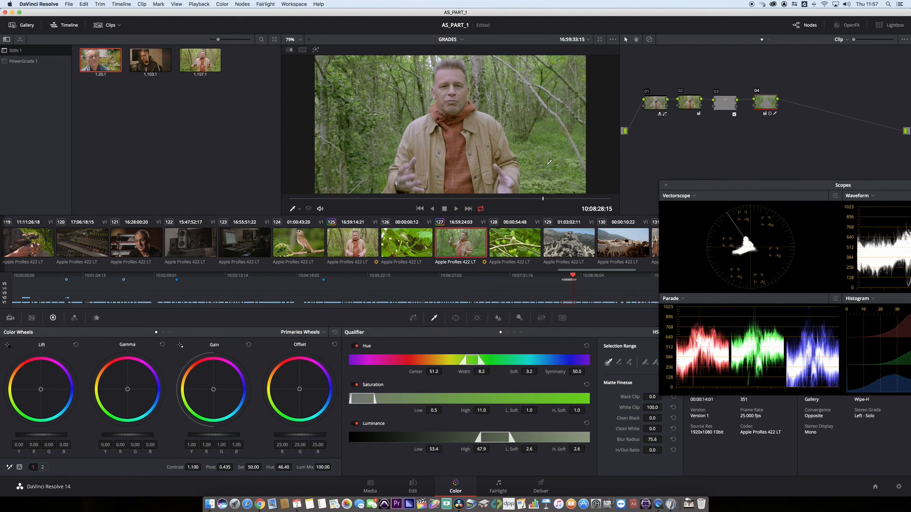
pyautogui.hotkey('alt', 'd')
pyautogui.hotkey('alt', 'd')
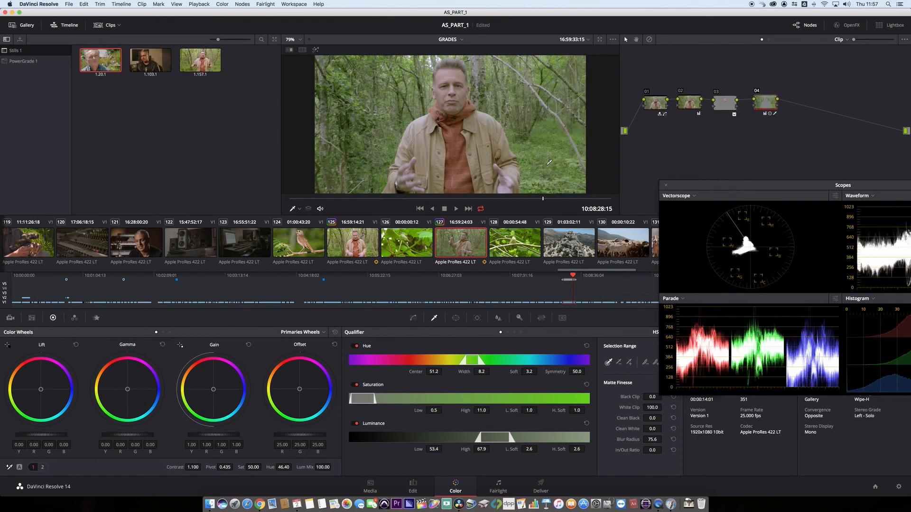